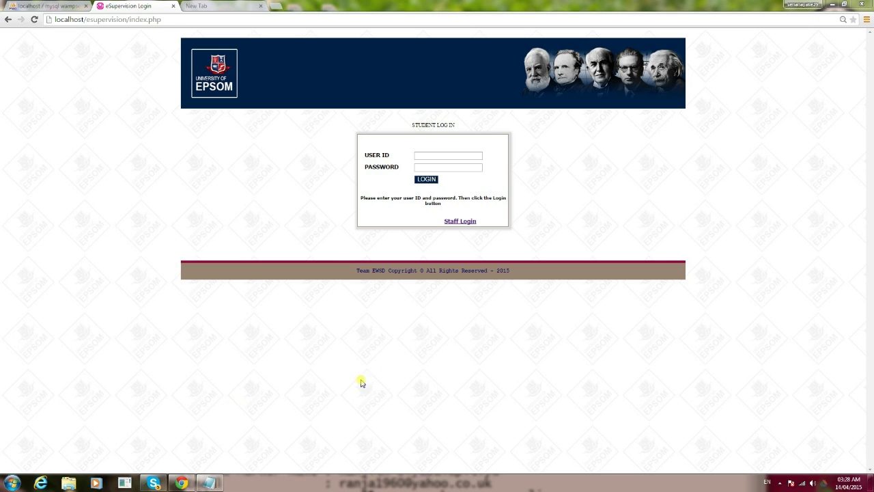
# Go to eSupervision's Staff Login page instead of the student login
pyautogui.click(457, 221)
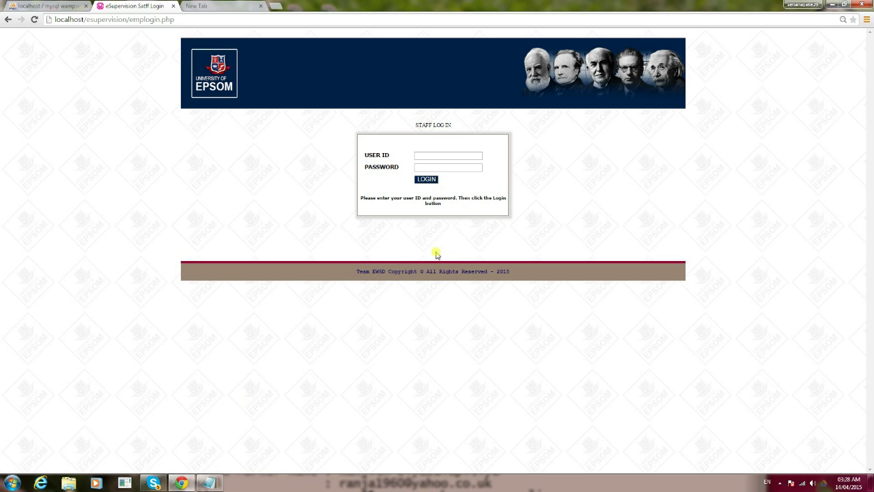
# Place the 'Screen cast details' Notepad file beside the staff login box and pick out the supervisor's name
pyautogui.click(211, 483)
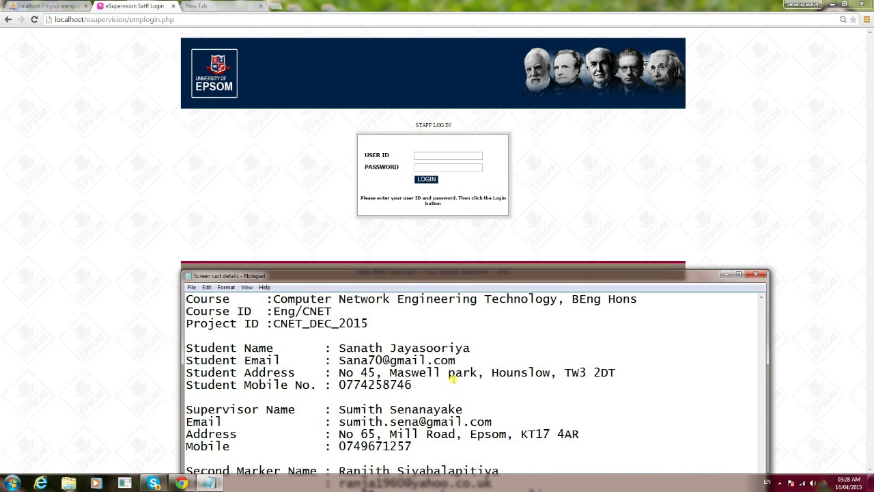
pyautogui.moveTo(435, 276); pyautogui.dragTo(567, 234)
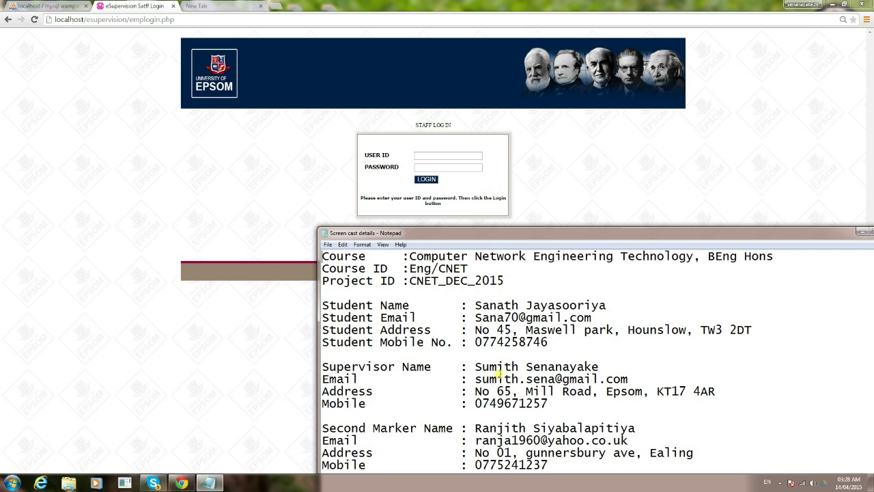
pyautogui.moveTo(507, 237); pyautogui.dragTo(469, 161)
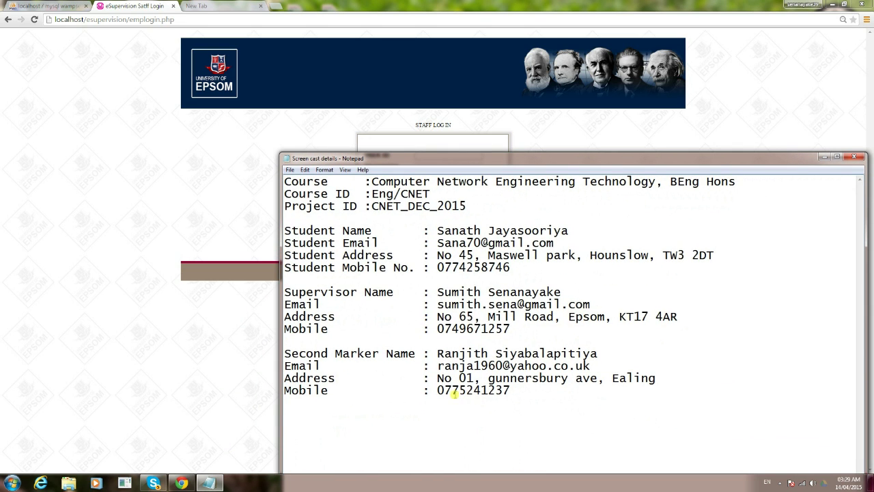
pyautogui.moveTo(440, 293); pyautogui.dragTo(564, 292)
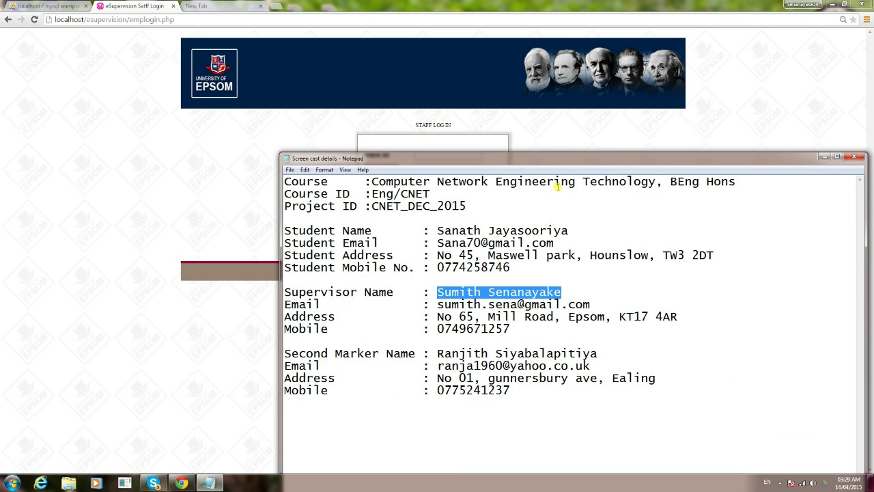
pyautogui.moveTo(545, 159); pyautogui.dragTo(554, 258)
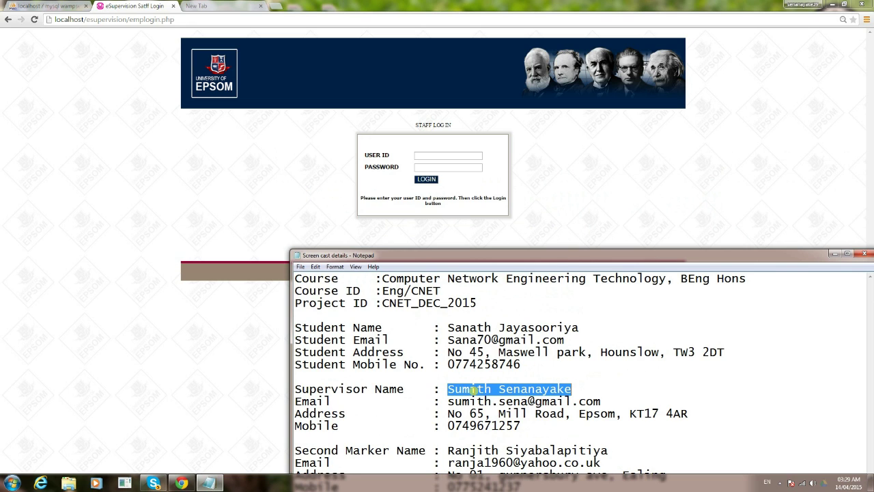
# Log in with the supervisor's staff user ID and password
pyautogui.click(464, 389)
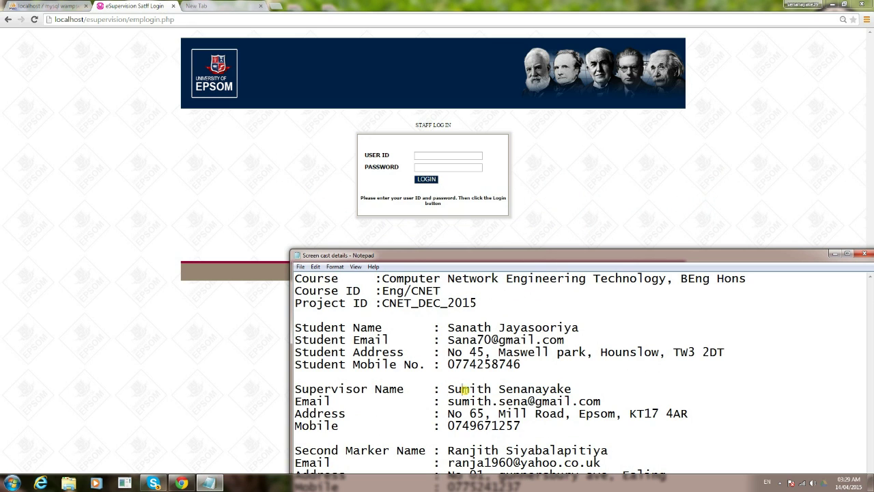
pyautogui.click(440, 155)
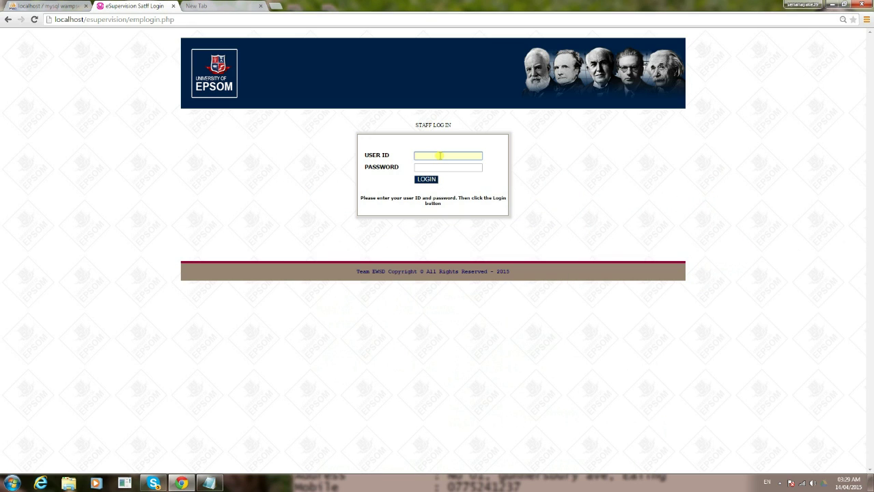
pyautogui.write('200025')
pyautogui.click(439, 167)
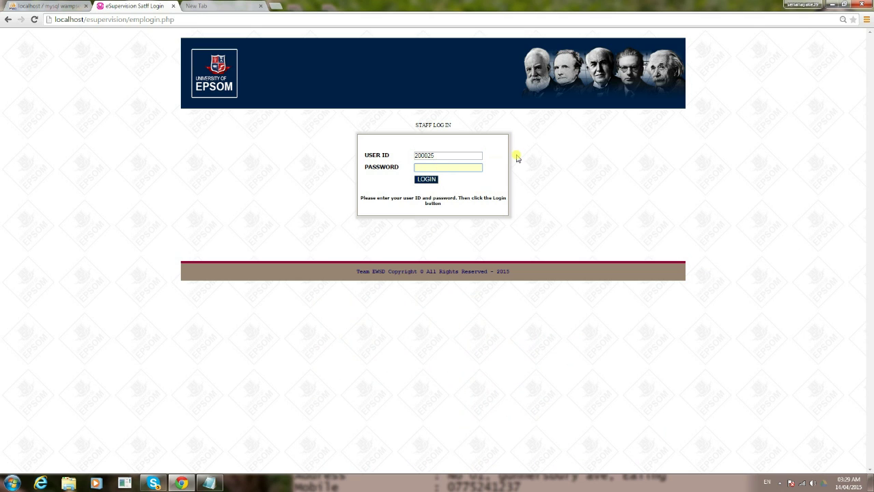
pyautogui.press('Return')
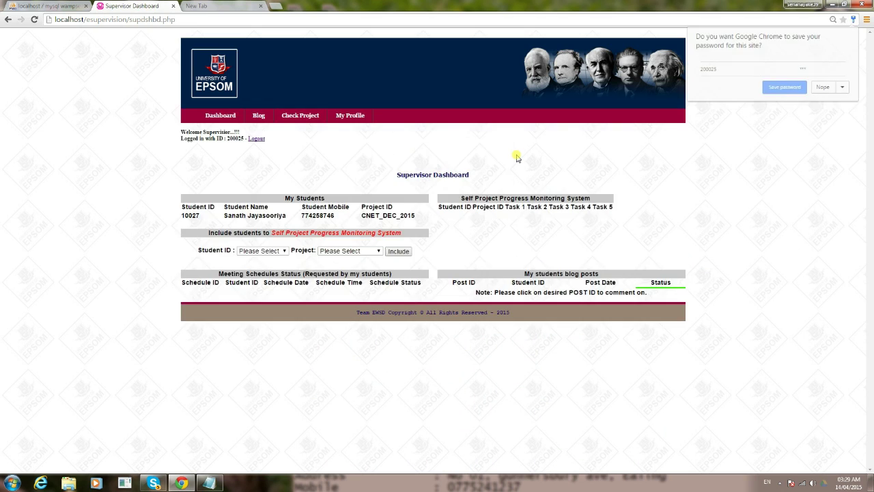
# Decline Chrome's password save and point out the student entry in My Students
pyautogui.click(824, 89)
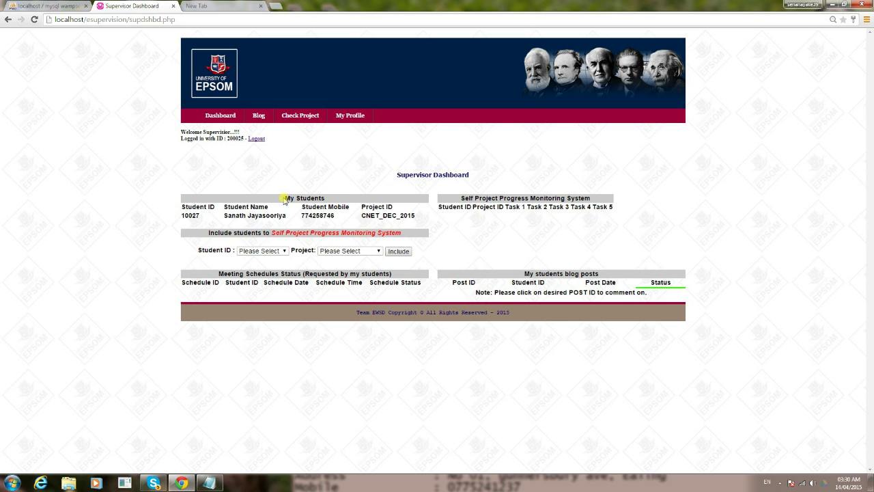
pyautogui.moveTo(286, 197); pyautogui.dragTo(414, 219)
pyautogui.click(469, 235)
# Log the supervisor out, check the student table in phpMyAdmin, and return to eSupervision
pyautogui.click(257, 138)
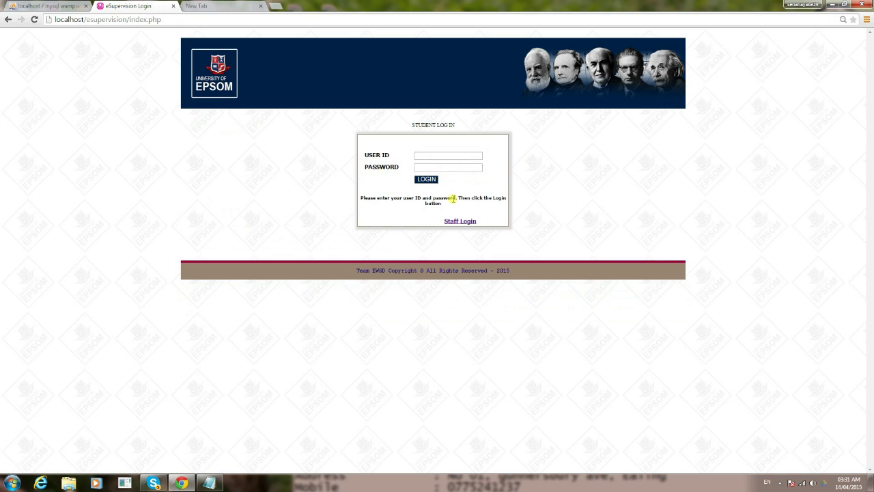
pyautogui.click(27, 5)
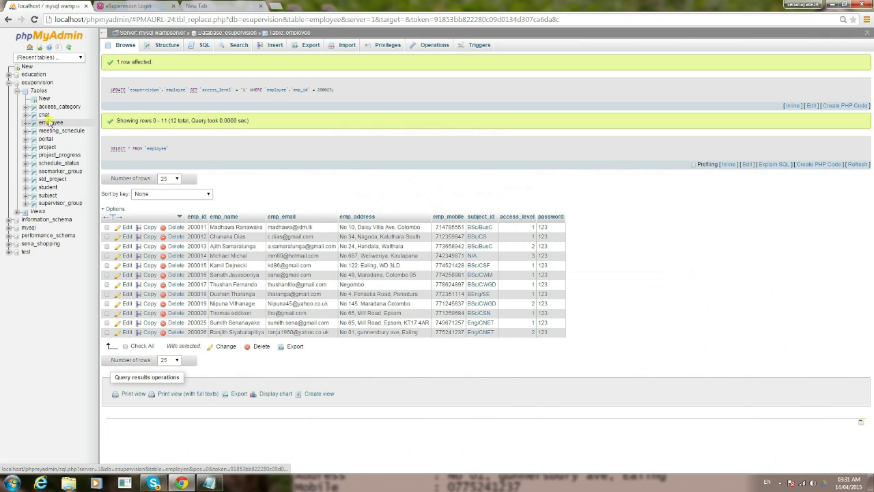
pyautogui.click(51, 188)
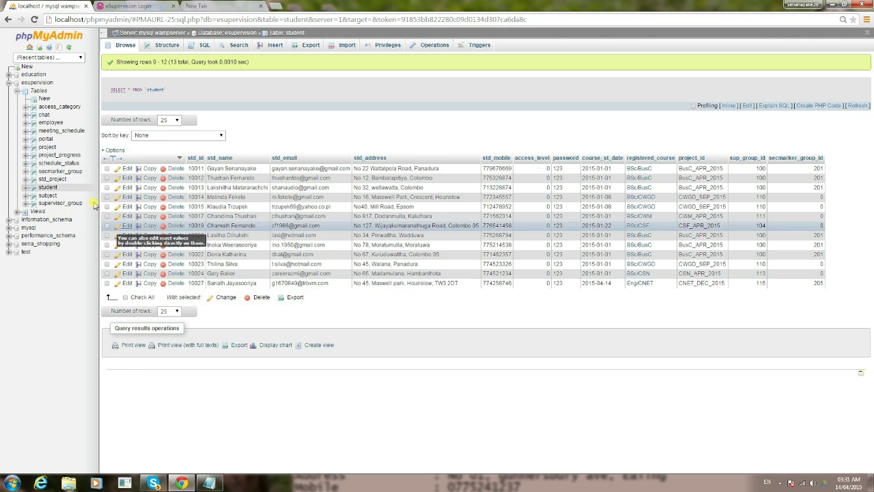
pyautogui.click(127, 5)
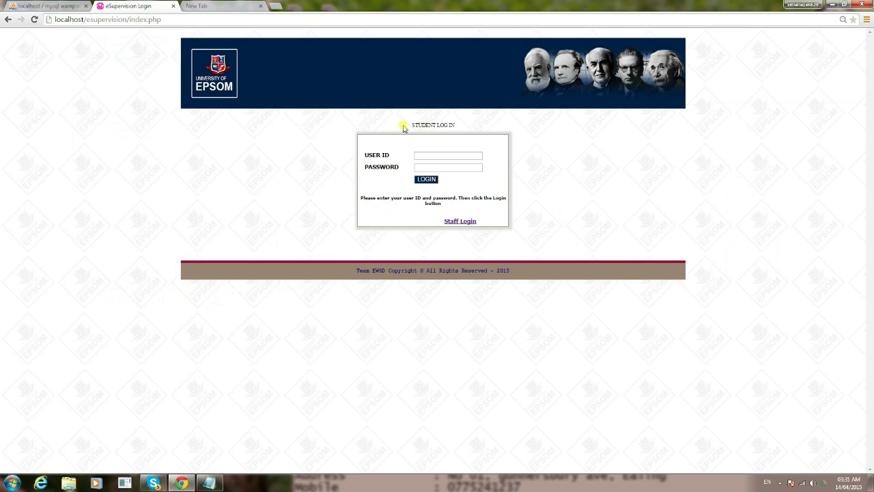
# Log in with the student's user ID and password, declining Chrome's password save
pyautogui.click(428, 155)
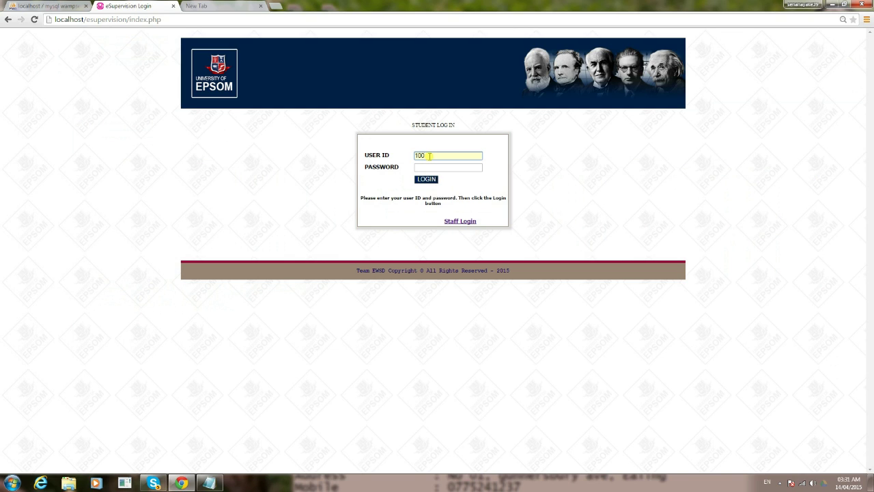
pyautogui.press('Tab')
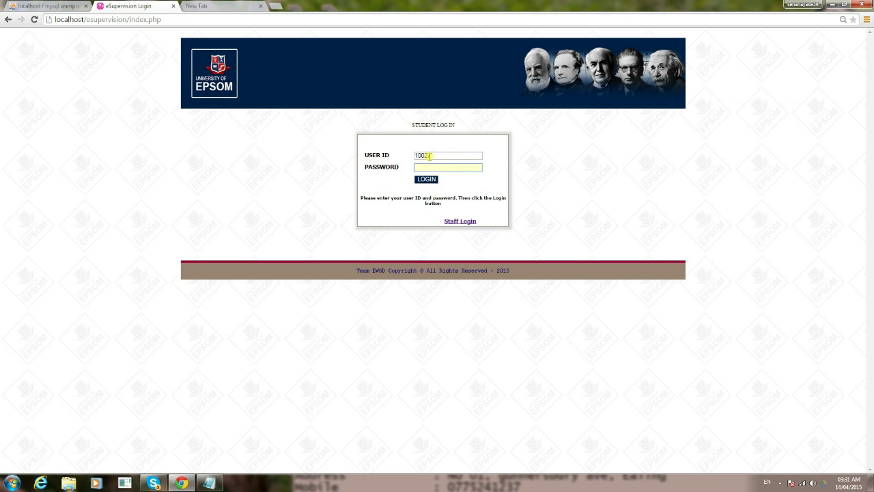
pyautogui.press('Return')
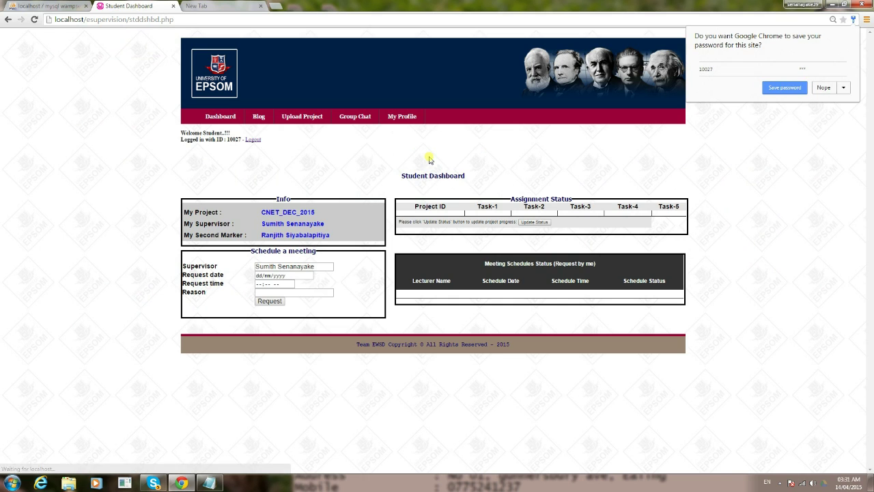
pyautogui.click(824, 88)
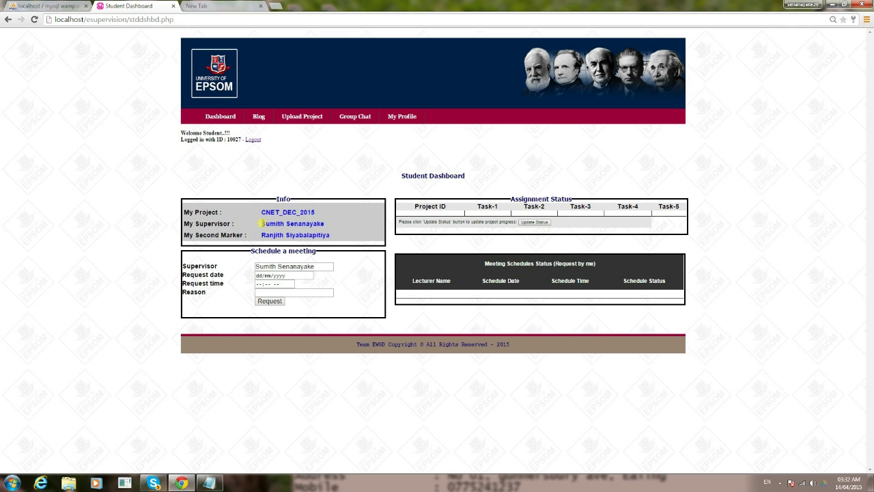
# Point out the supervisor's name and Info box on the Student Dashboard, then log out
pyautogui.moveTo(262, 223); pyautogui.dragTo(325, 224)
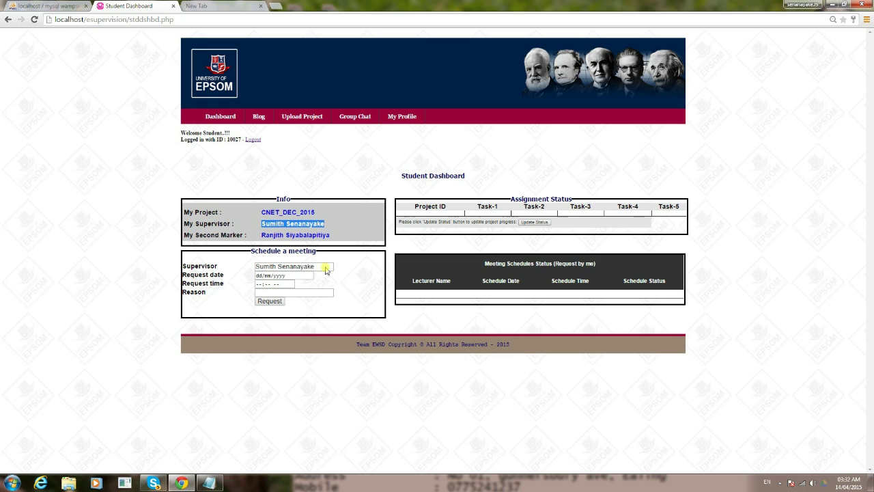
pyautogui.click(209, 483)
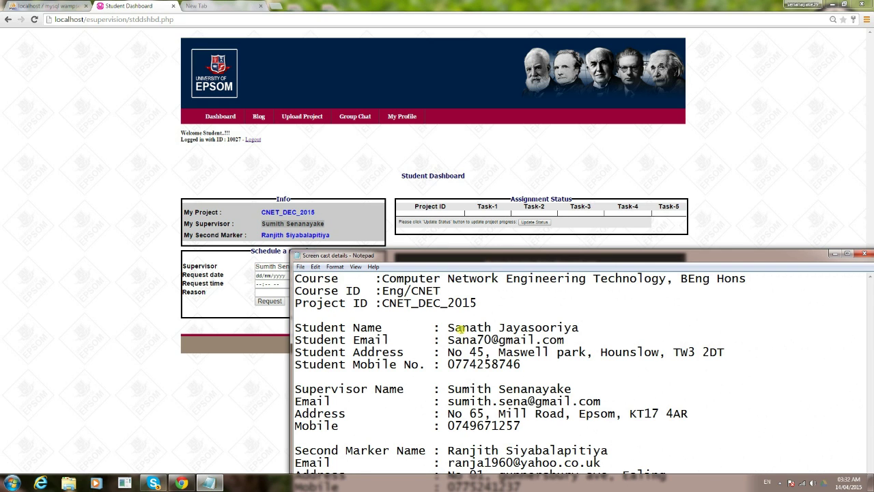
pyautogui.click(277, 223)
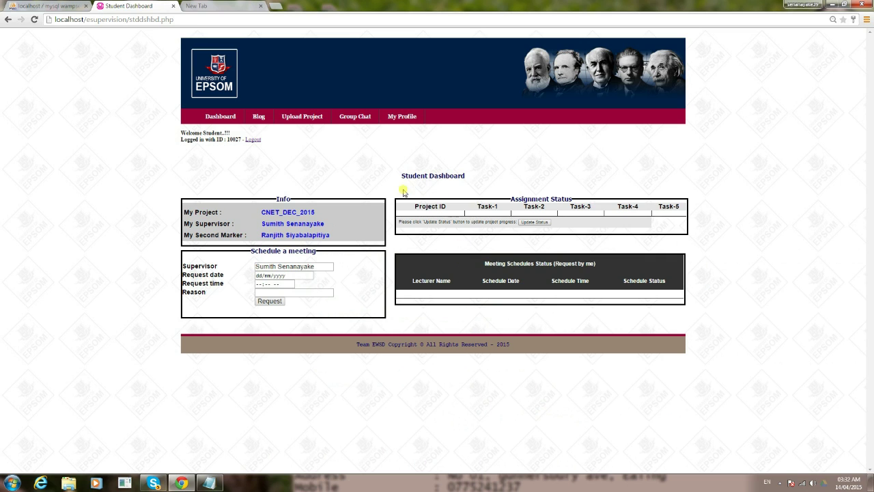
pyautogui.moveTo(404, 192); pyautogui.dragTo(546, 197)
pyautogui.click(558, 197)
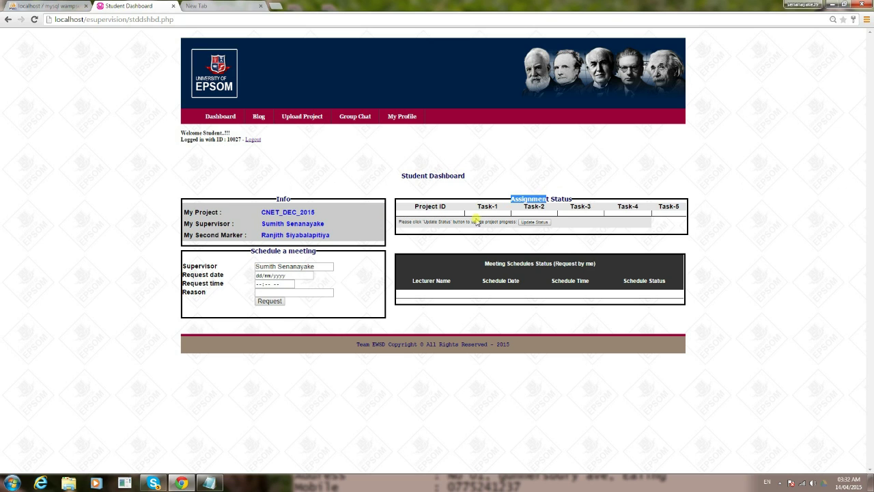
pyautogui.click(474, 220)
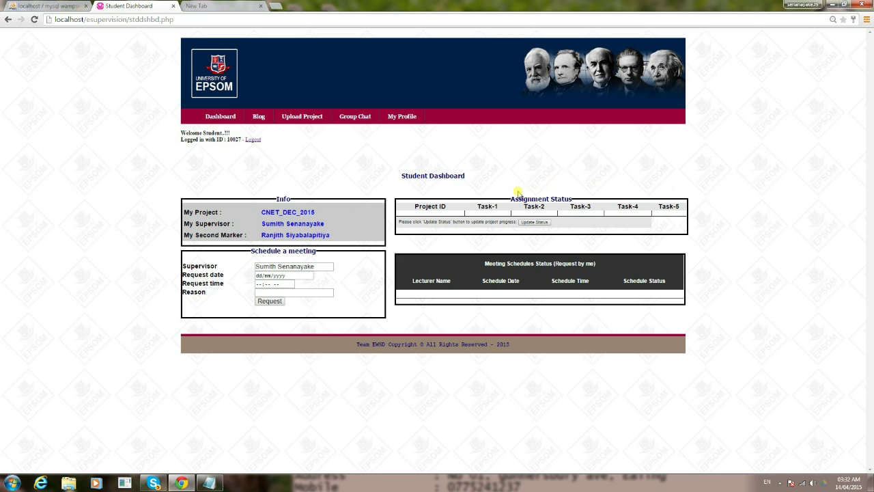
pyautogui.click(254, 139)
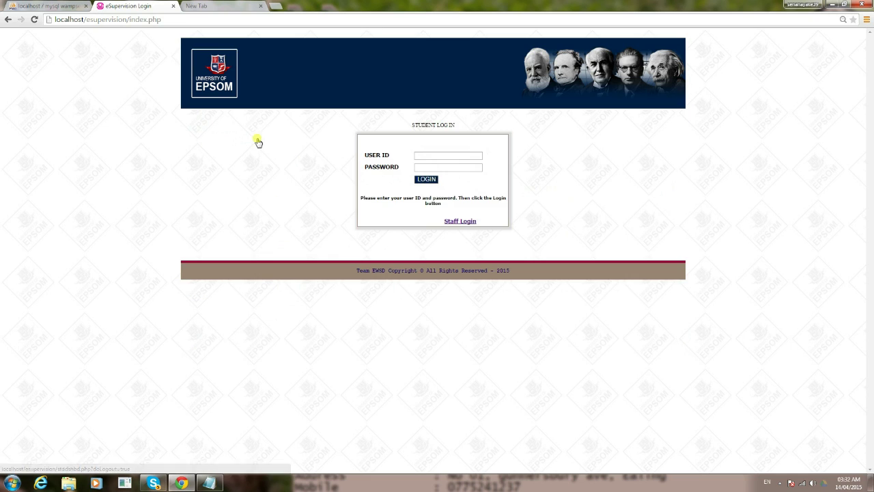
# Sign in through Staff Login with the supervisor's credentials, declining the password save
pyautogui.click(464, 221)
pyautogui.click(445, 156)
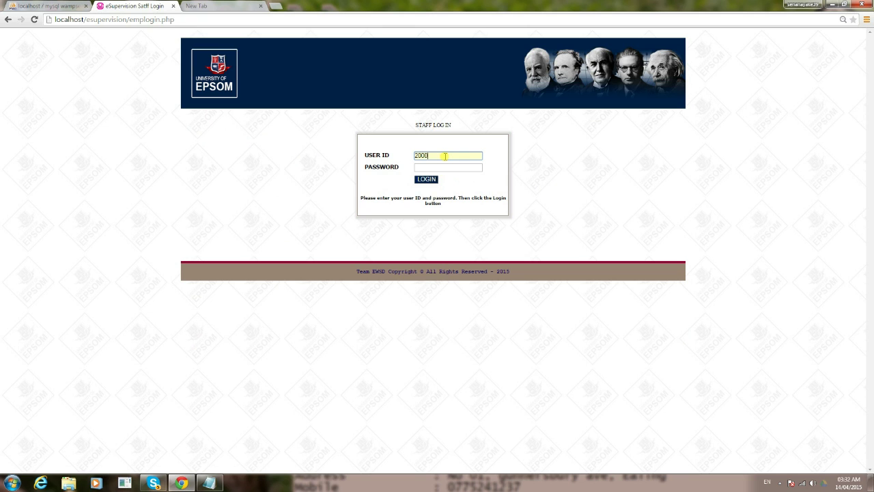
pyautogui.press('Tab')
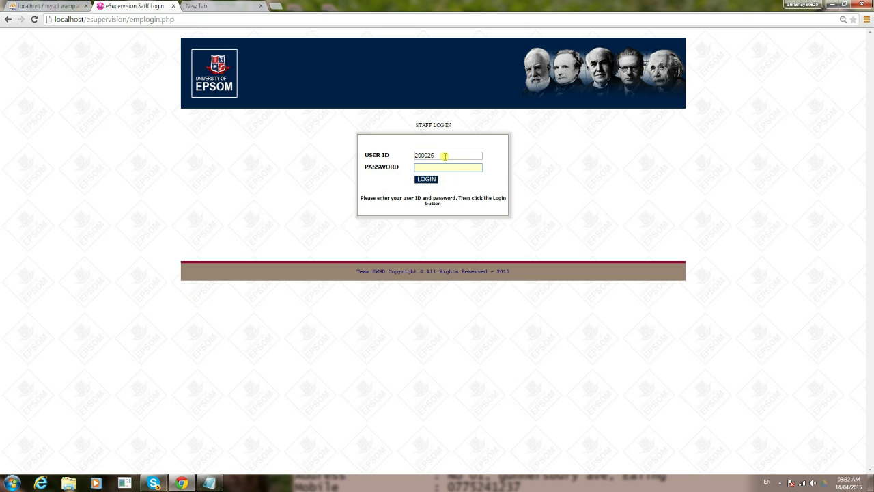
pyautogui.press('Return')
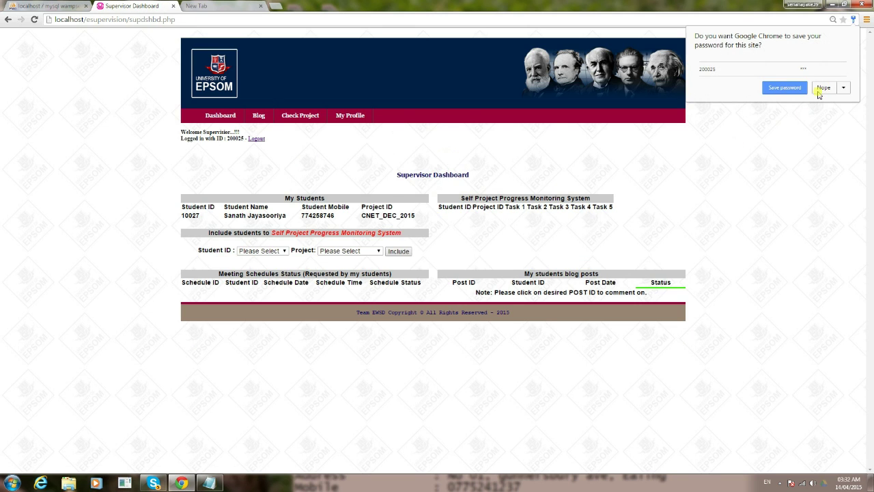
pyautogui.click(822, 90)
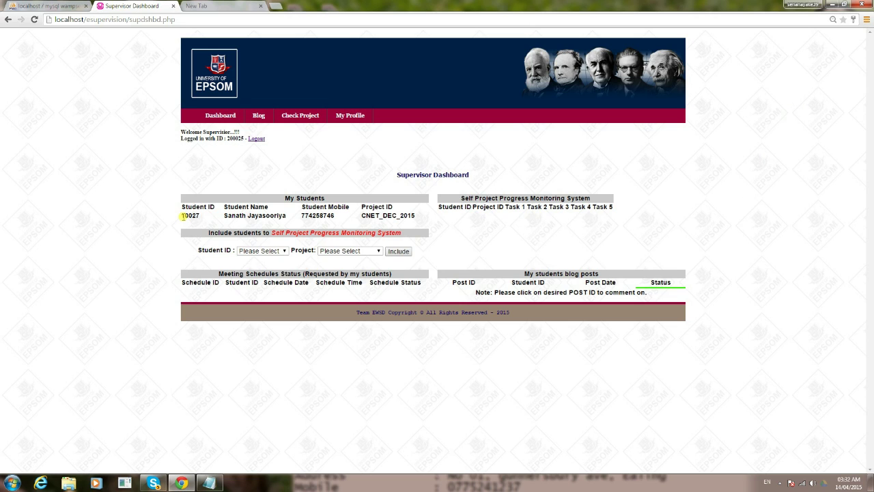
# Highlight the student's ID in My Students and the monitoring table's Student ID column
pyautogui.doubleClick(183, 216)
pyautogui.moveTo(439, 208); pyautogui.dragTo(463, 207)
pyautogui.click(189, 215)
pyautogui.moveTo(183, 215); pyautogui.dragTo(200, 217)
# Include the student with project CNET_DEC_2015 and highlight the new monitoring row
pyautogui.click(284, 252)
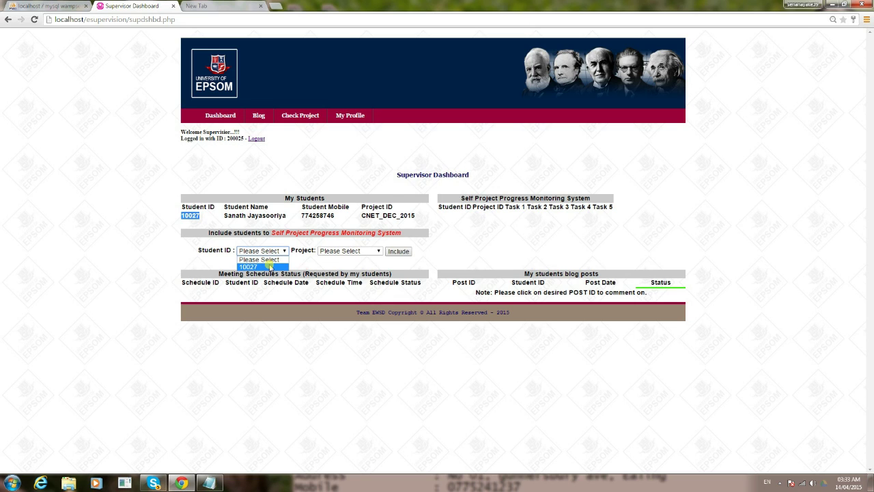
pyautogui.click(269, 267)
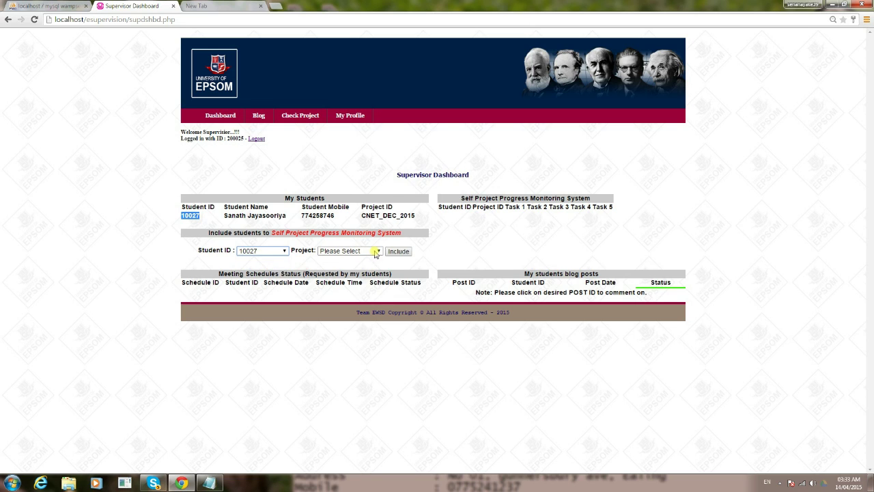
pyautogui.click(377, 251)
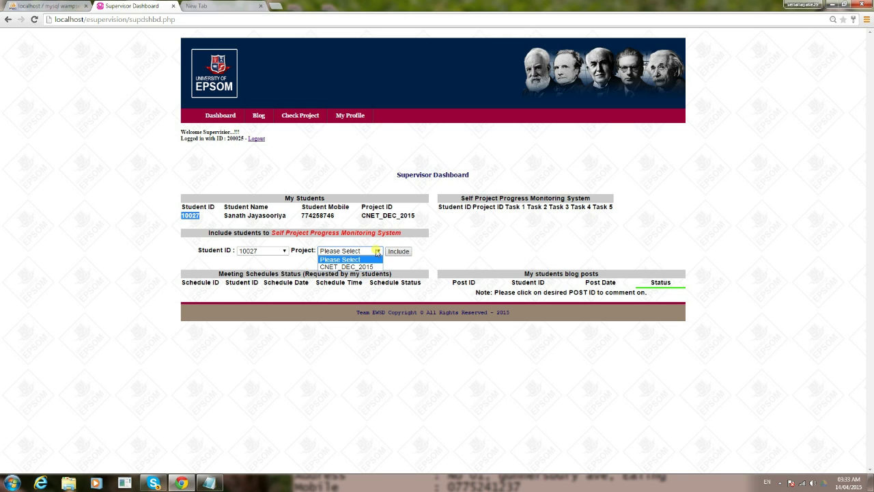
pyautogui.click(364, 267)
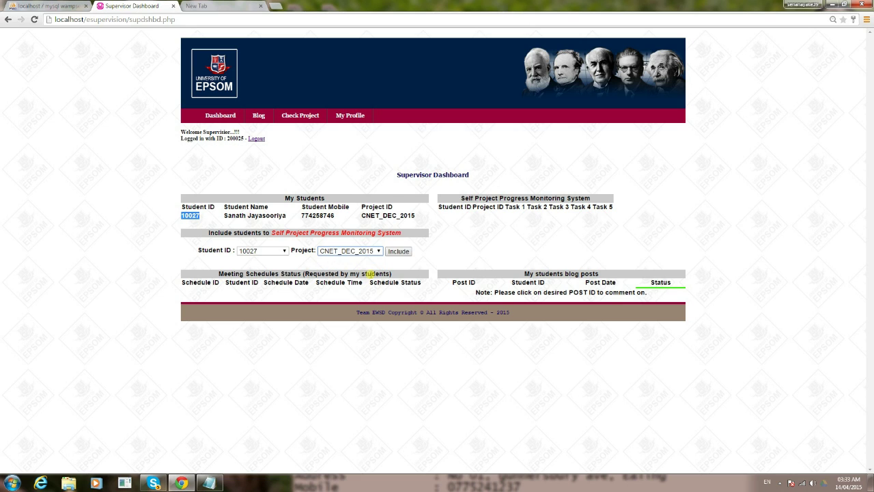
pyautogui.click(398, 251)
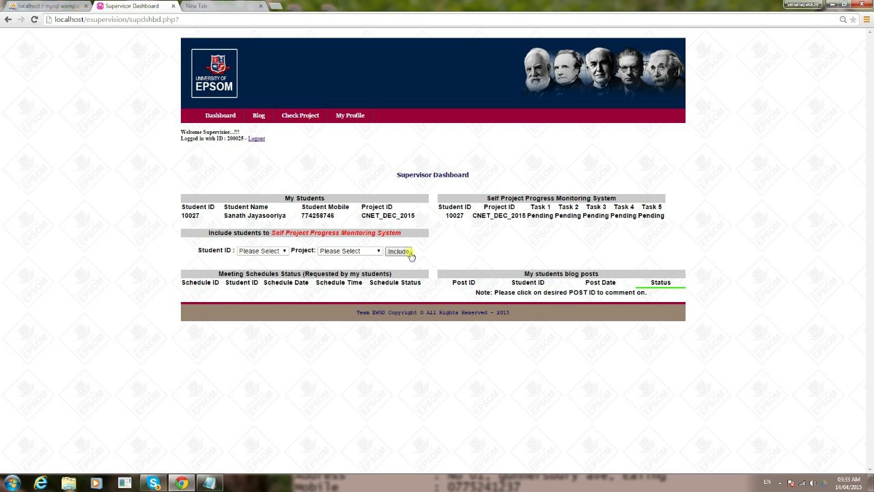
pyautogui.moveTo(445, 216); pyautogui.dragTo(471, 215)
pyautogui.click(509, 215)
# Log out, sign in as the student, and highlight the CNET_DEC_2015 task statuses
pyautogui.click(257, 139)
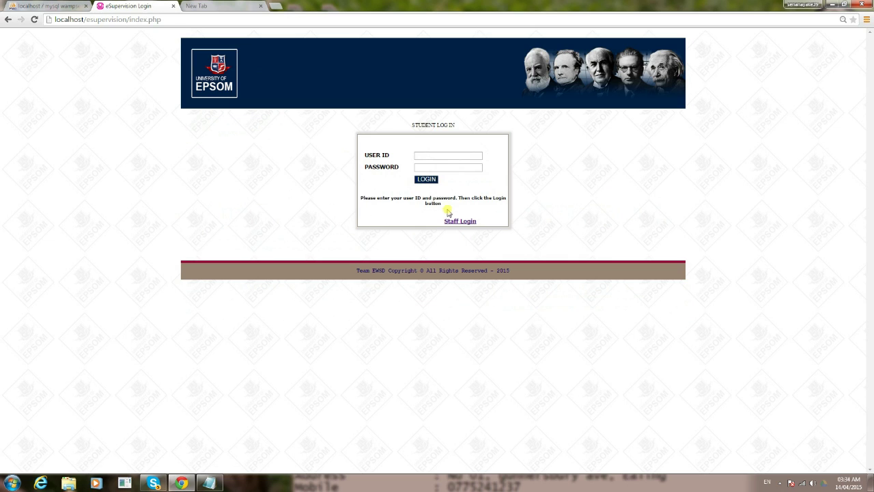
pyautogui.click(423, 155)
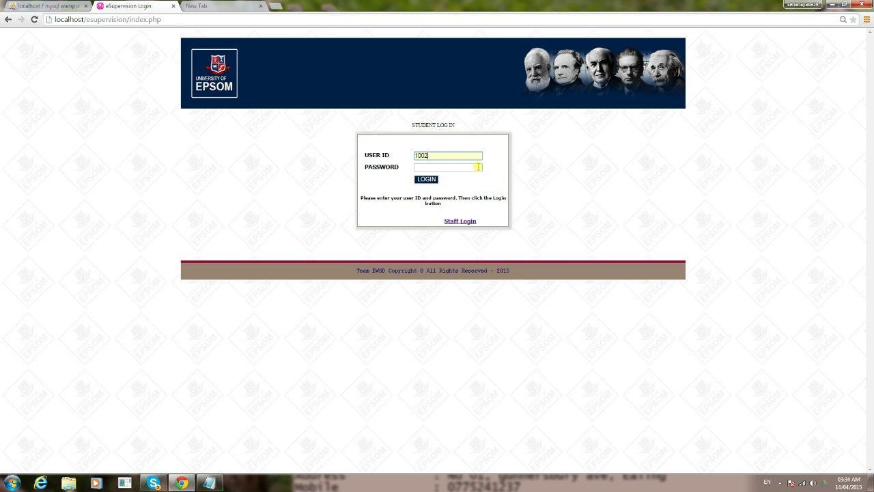
pyautogui.click(478, 167)
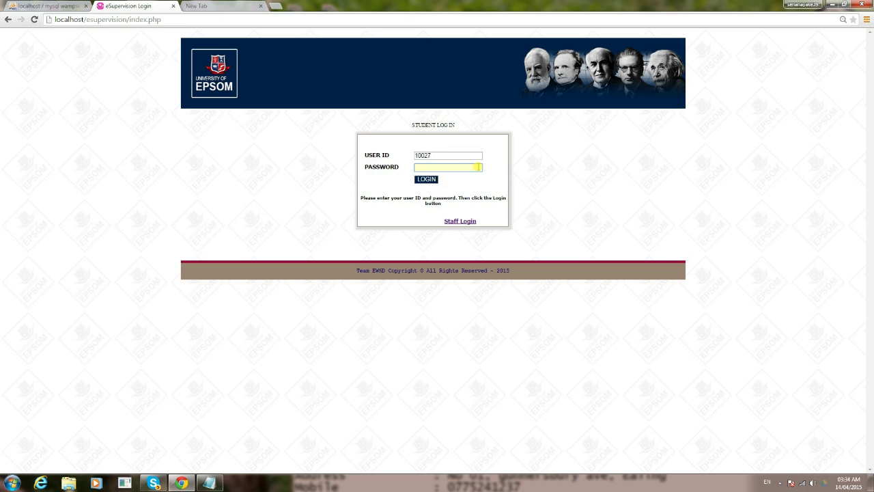
pyautogui.press('Return')
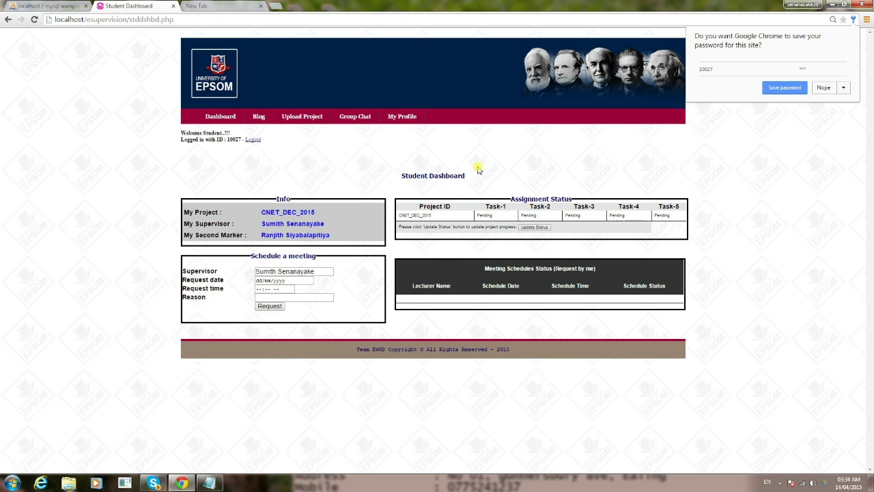
pyautogui.click(817, 90)
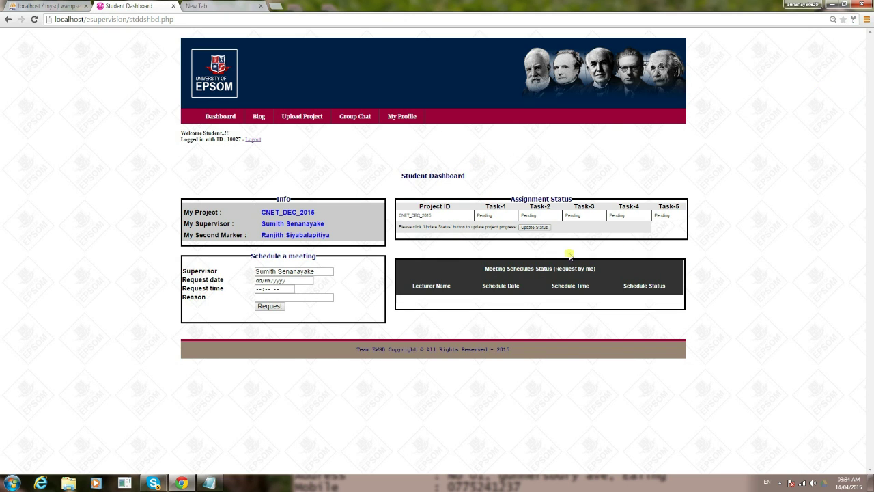
pyautogui.moveTo(400, 216); pyautogui.dragTo(662, 228)
pyautogui.click(660, 226)
# Enter comments for Task 01 and Task 02, correcting 'Samaple' to 'Sample'
pyautogui.click(529, 228)
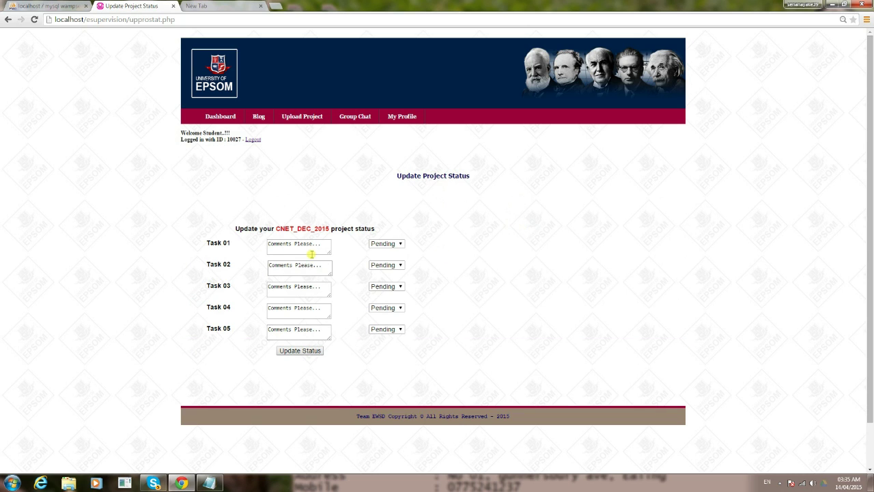
pyautogui.moveTo(318, 243); pyautogui.dragTo(264, 242)
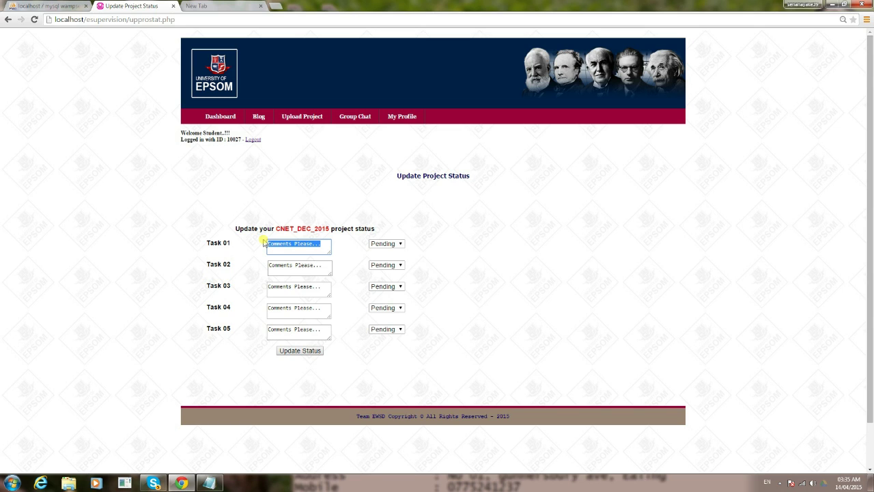
pyautogui.write('Completed')
pyautogui.moveTo(322, 265); pyautogui.dragTo(259, 266)
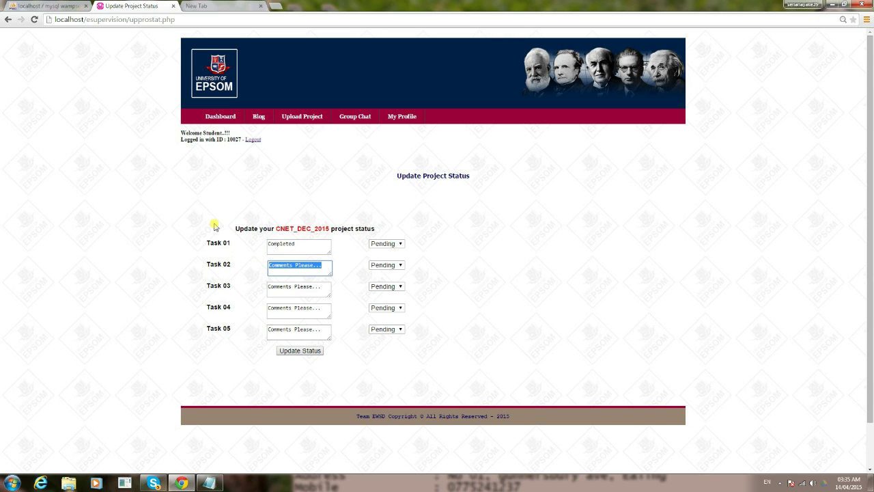
pyautogui.write('S')
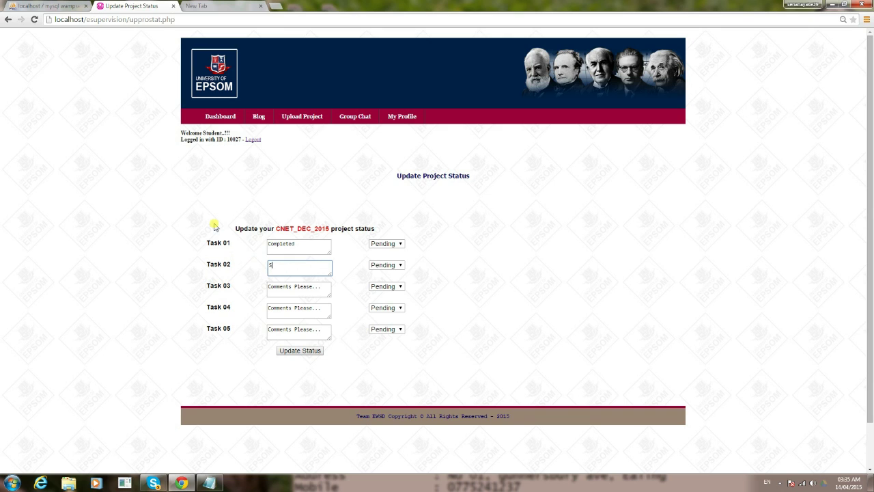
pyautogui.write('amaple comment')
pyautogui.rightClick(284, 266)
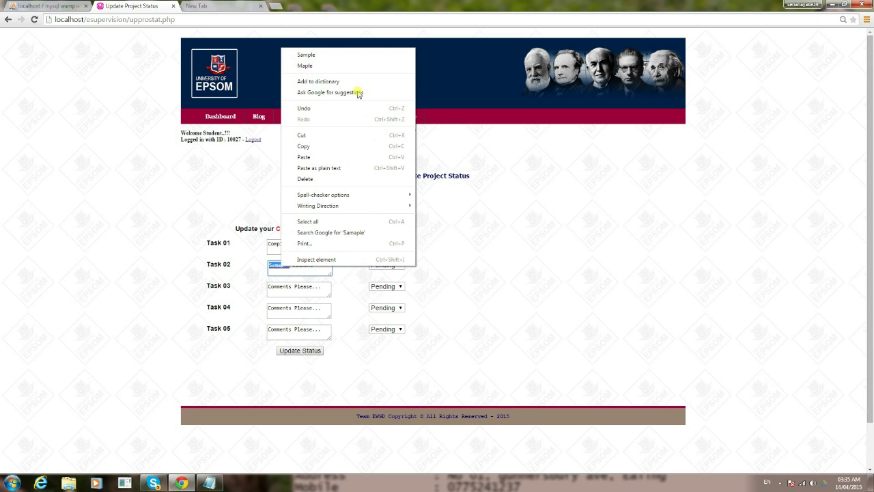
pyautogui.click(345, 56)
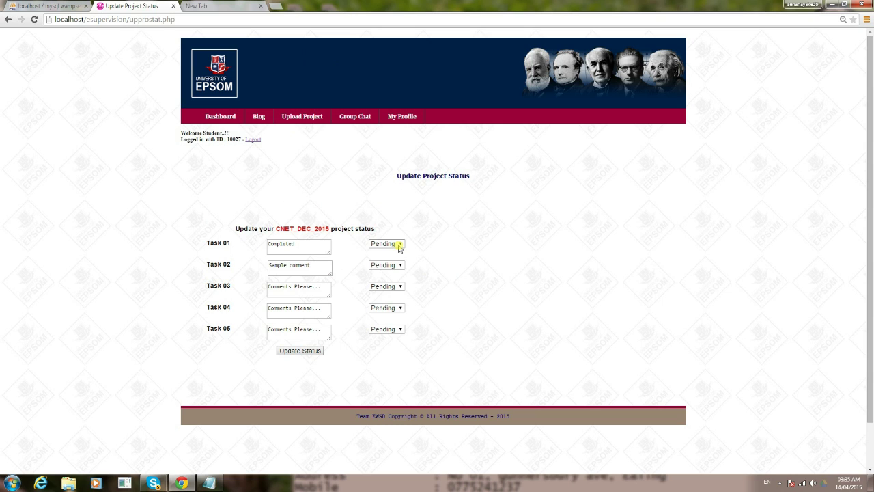
# Set Task 01 and Task 02 to Done and save the status update
pyautogui.click(399, 245)
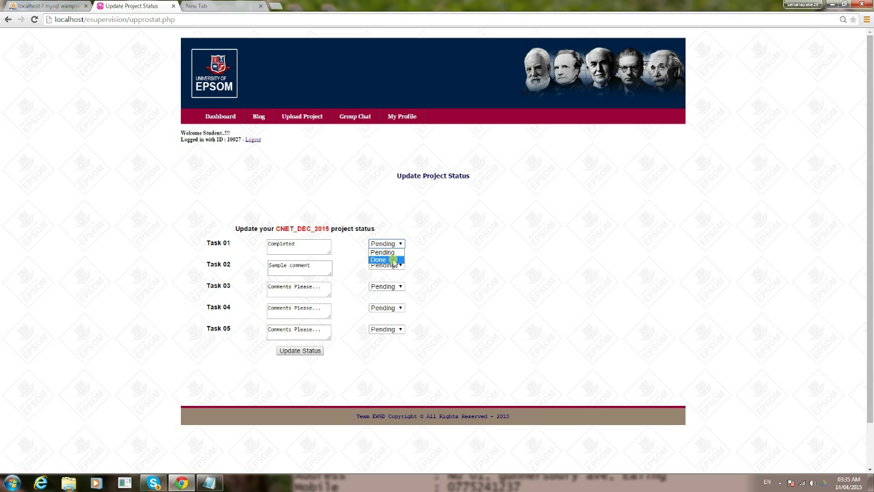
pyautogui.click(393, 260)
pyautogui.click(399, 266)
pyautogui.click(393, 281)
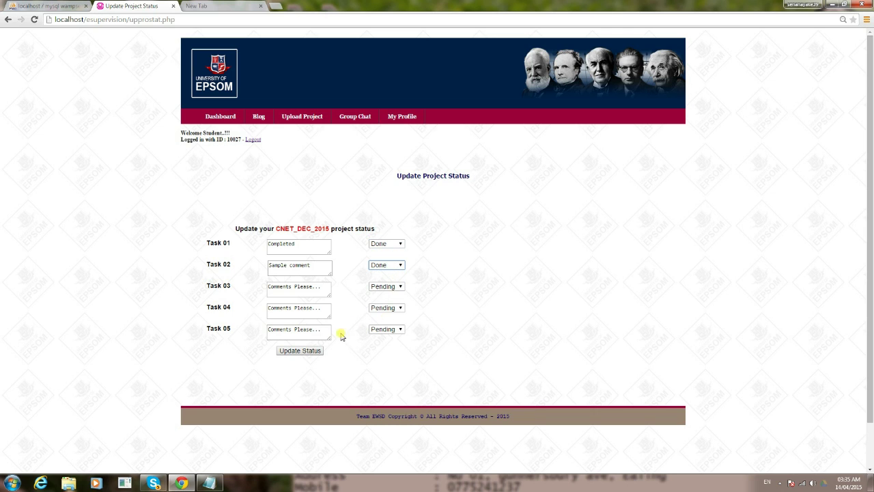
pyautogui.click(300, 350)
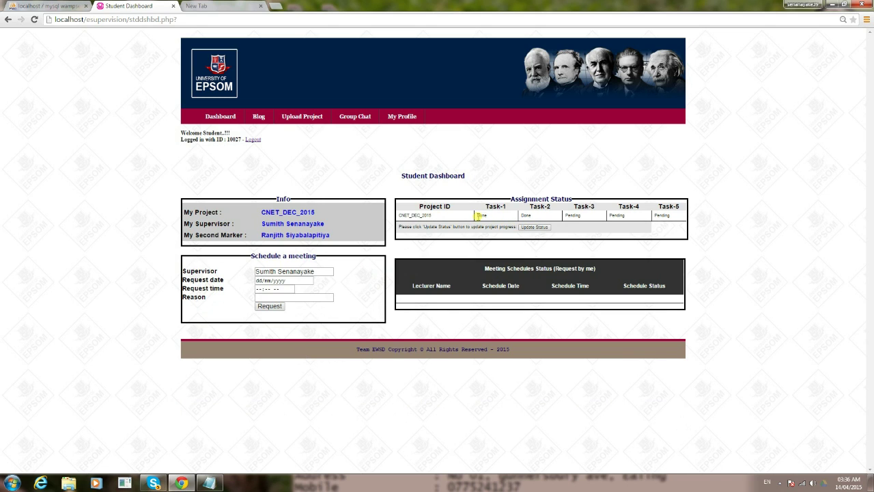
pyautogui.moveTo(475, 215); pyautogui.dragTo(534, 216)
pyautogui.moveTo(318, 271); pyautogui.dragTo(252, 271)
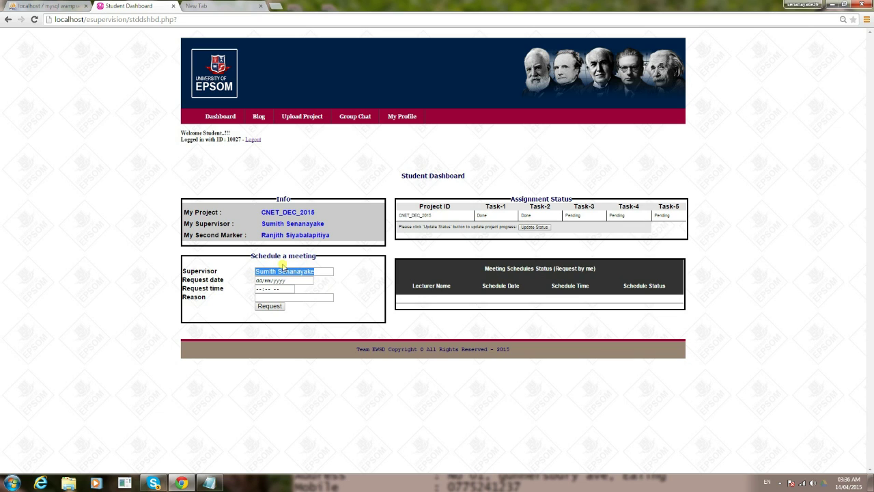
# Set the meeting date to 16 April 2015 in the date picker
pyautogui.click(265, 223)
pyautogui.moveTo(265, 223); pyautogui.dragTo(324, 223)
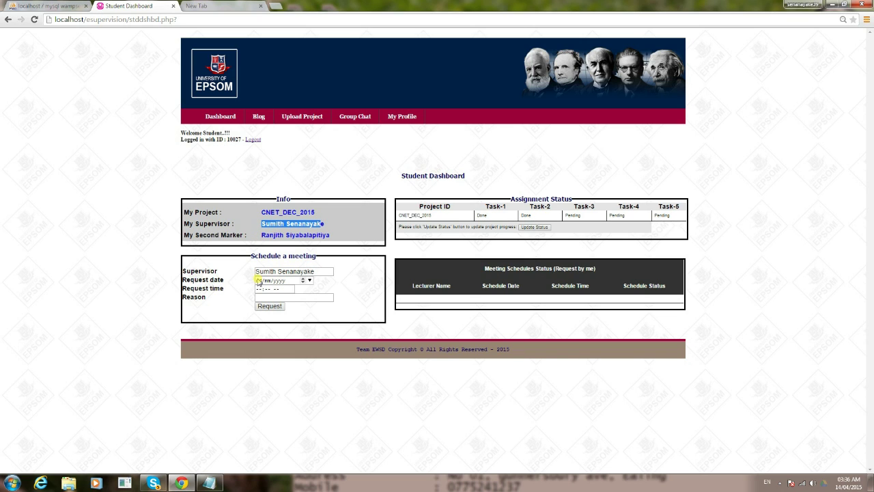
pyautogui.click(310, 279)
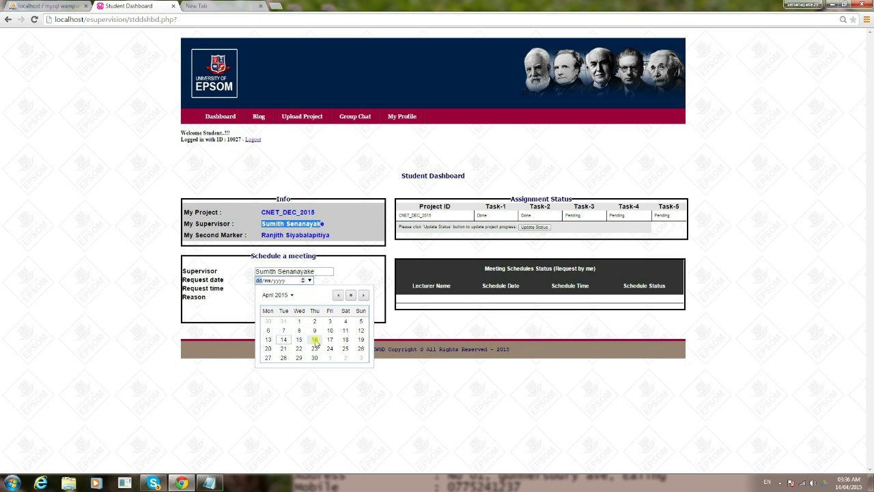
pyautogui.click(314, 340)
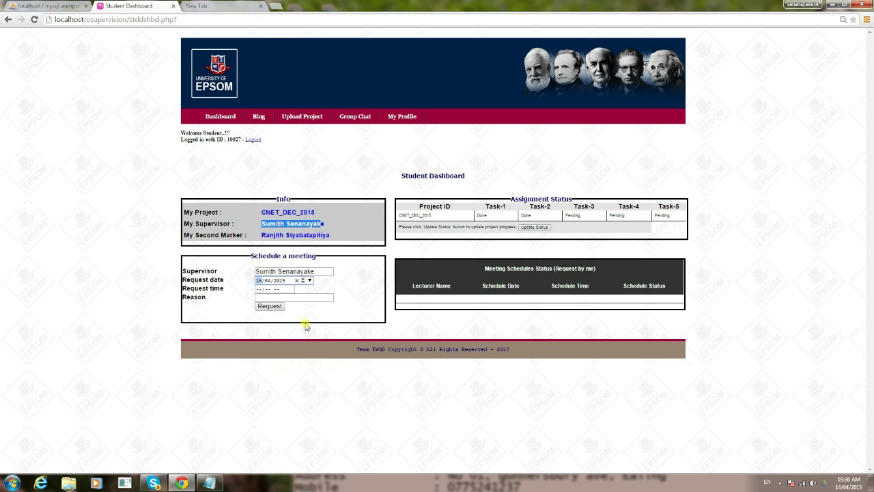
# Enter the meeting time as 12:30 PM
pyautogui.click(290, 292)
pyautogui.write('12:59 --')
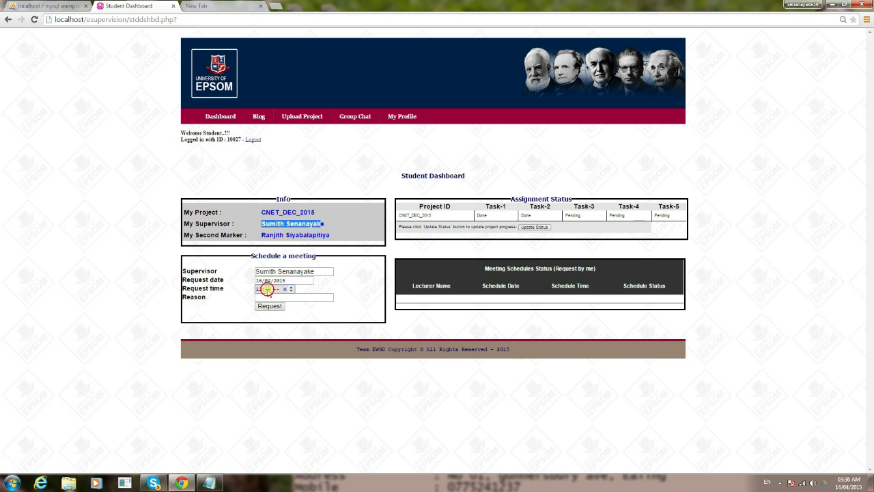
pyautogui.click(262, 291)
pyautogui.write('39')
pyautogui.click(267, 289)
pyautogui.write('59')
pyautogui.write('30')
pyautogui.click(291, 290)
# Give the reason 'To discuss project task' and submit the meeting request
pyautogui.click(286, 296)
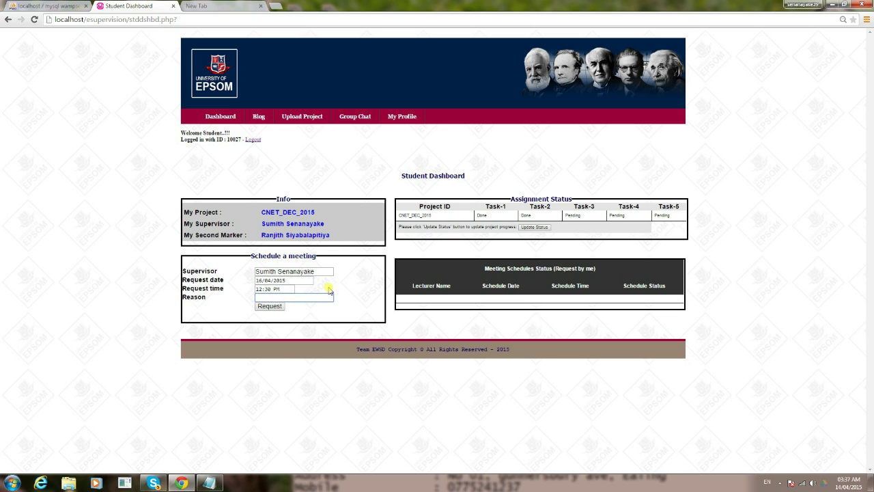
pyautogui.write('T')
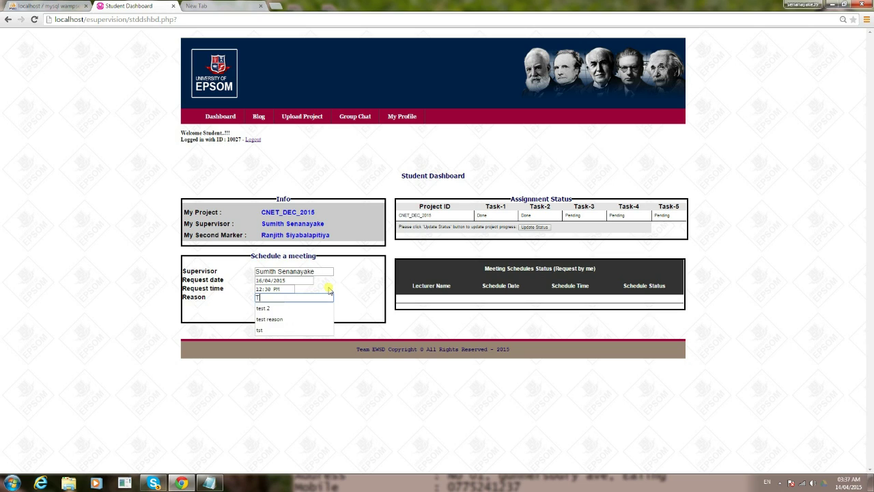
pyautogui.write('o disc')
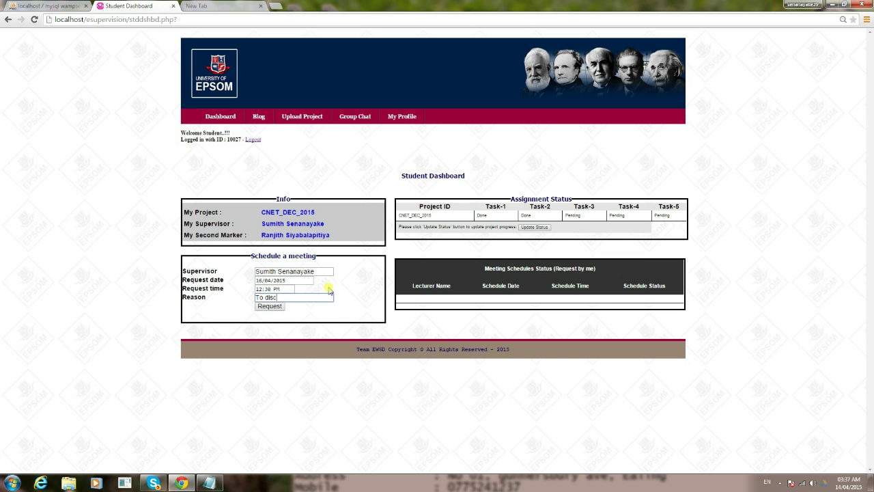
pyautogui.write('uss project task 3')
pyautogui.click(269, 306)
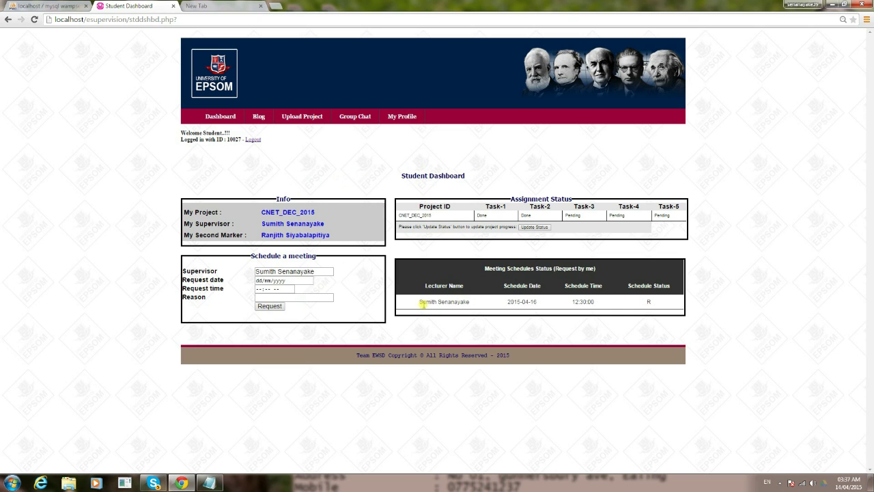
pyautogui.moveTo(419, 302); pyautogui.dragTo(598, 303)
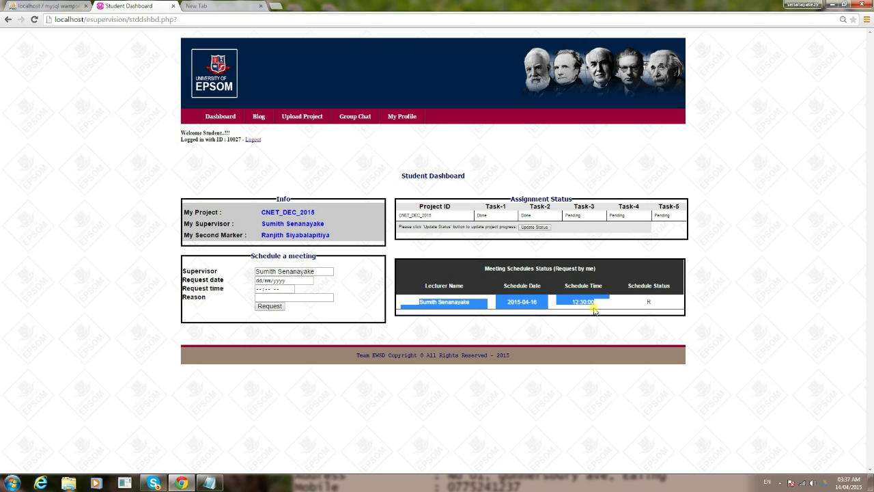
pyautogui.click(666, 307)
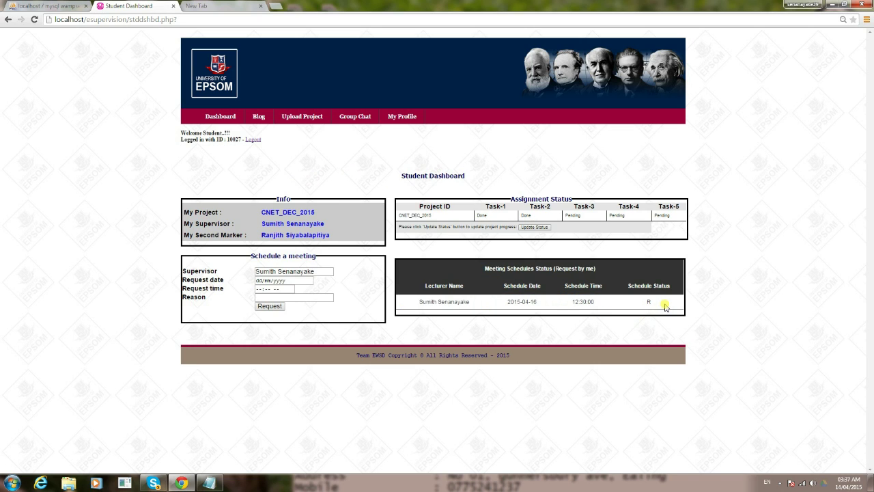
pyautogui.doubleClick(648, 301)
pyautogui.moveTo(512, 198); pyautogui.dragTo(568, 199)
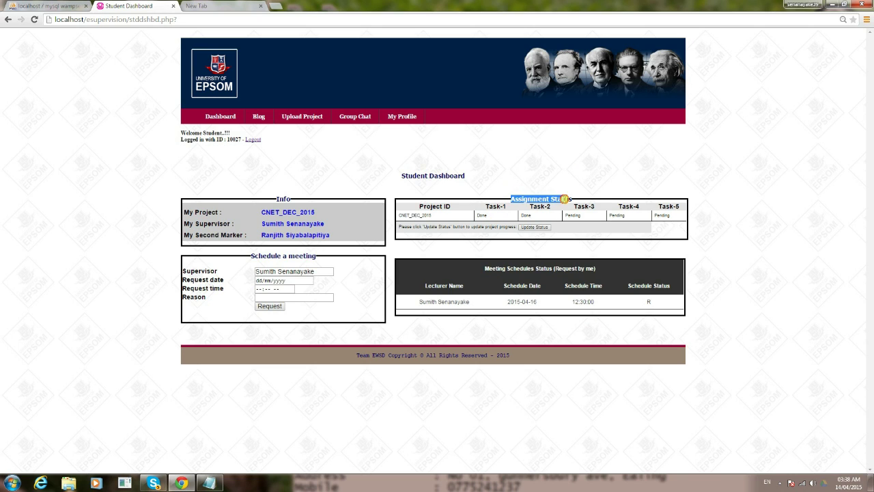
pyautogui.click(544, 268)
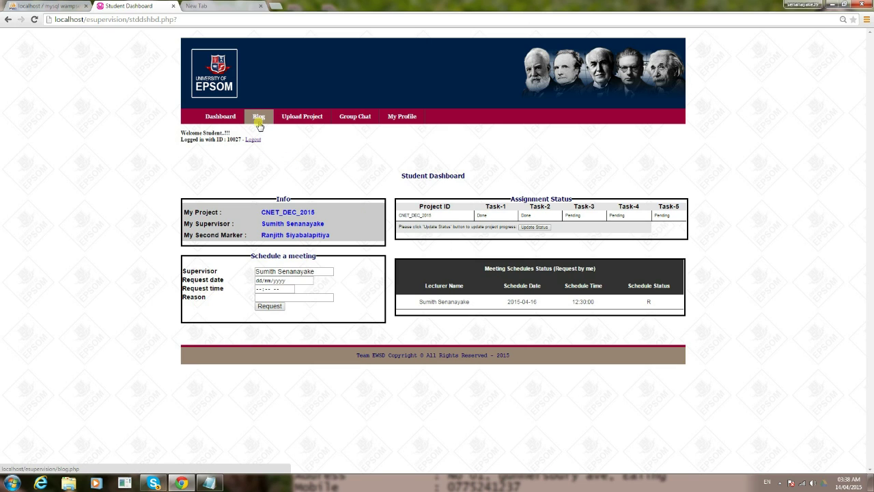
# Go to the Student Blog and try posting an empty entry to see the error
pyautogui.click(258, 119)
pyautogui.click(258, 117)
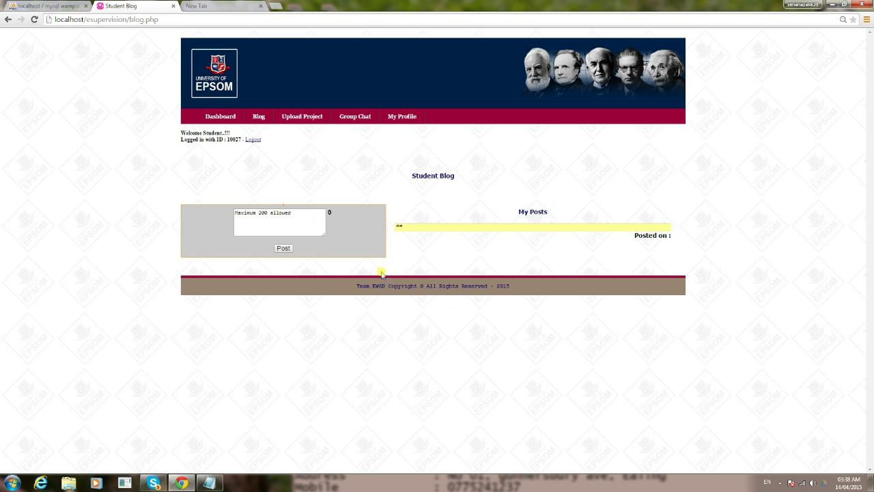
pyautogui.click(282, 250)
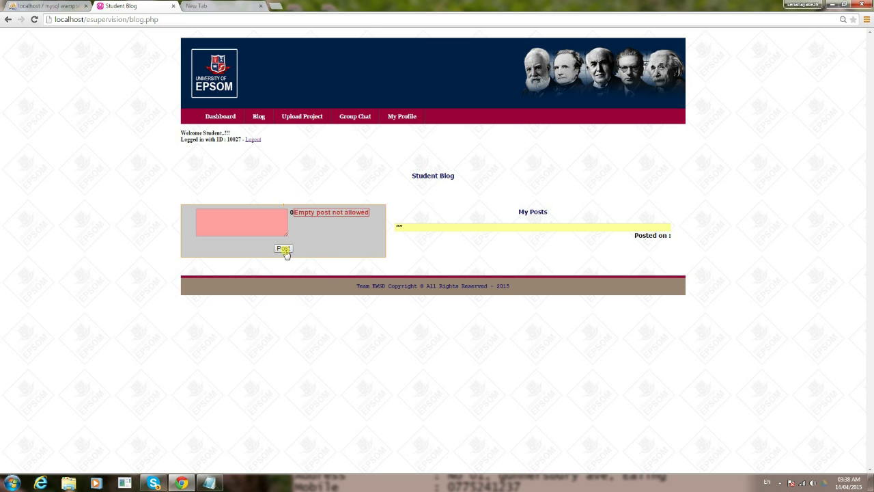
# Write and publish 'Sample blog post, Please help me with responsive design.'
pyautogui.click(276, 214)
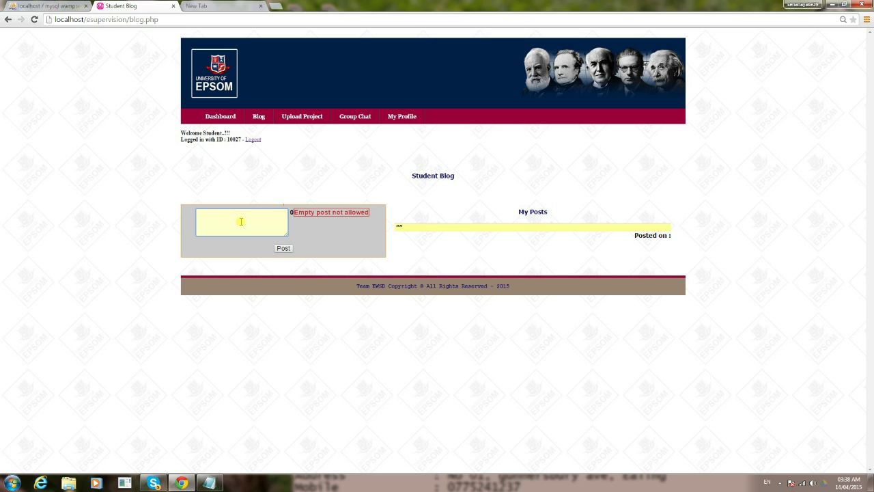
pyautogui.write('Sample blo')
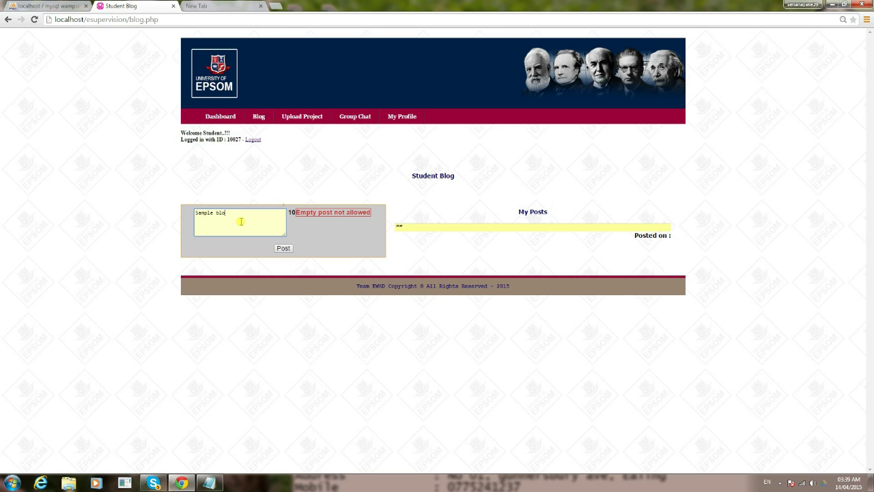
pyautogui.write('g post, ')
pyautogui.write('Pl')
pyautogui.write('ease hel')
pyautogui.write('p me to')
pyautogui.write(' com')
pyautogui.write('pl')
pyautogui.press('BackSpace')
pyautogui.press('BackSpace')
pyautogui.press('BackSpace')
pyautogui.press('BackSpace')
pyautogui.press('BackSpace')
pyautogui.press('BackSpace')
pyautogui.press('BackSpace')
pyautogui.write('with responsive design.')
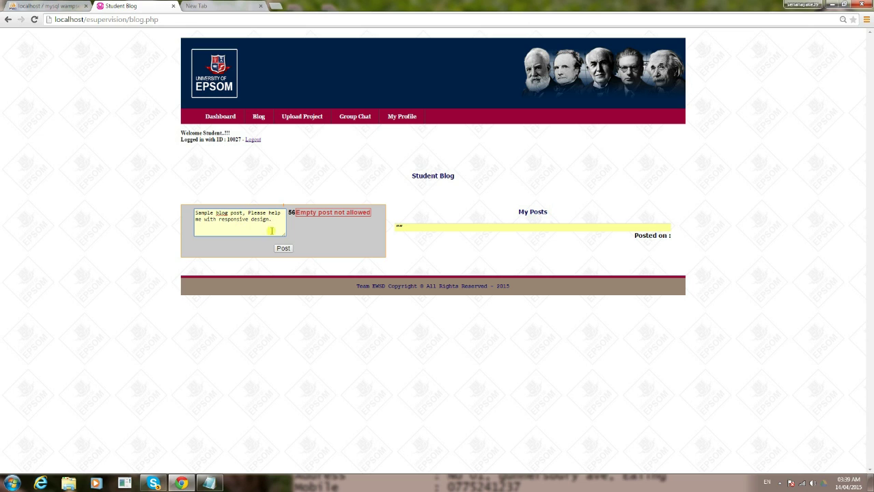
pyautogui.click(284, 250)
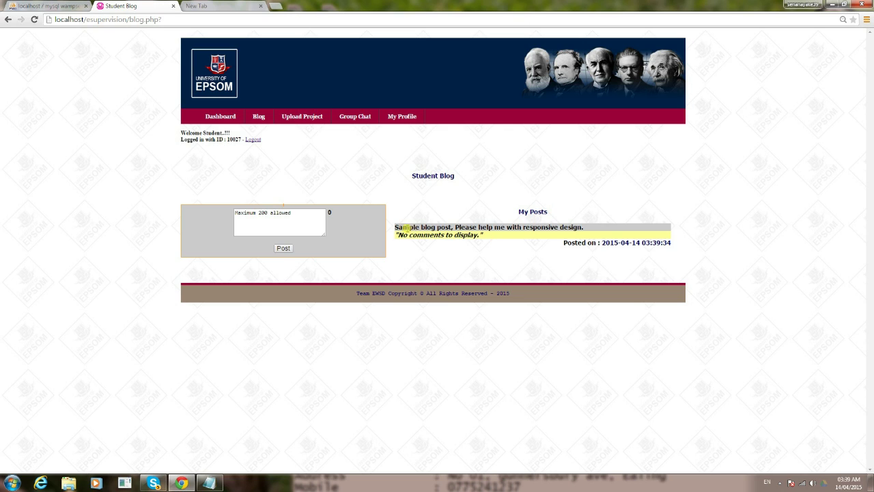
pyautogui.moveTo(395, 235); pyautogui.dragTo(484, 238)
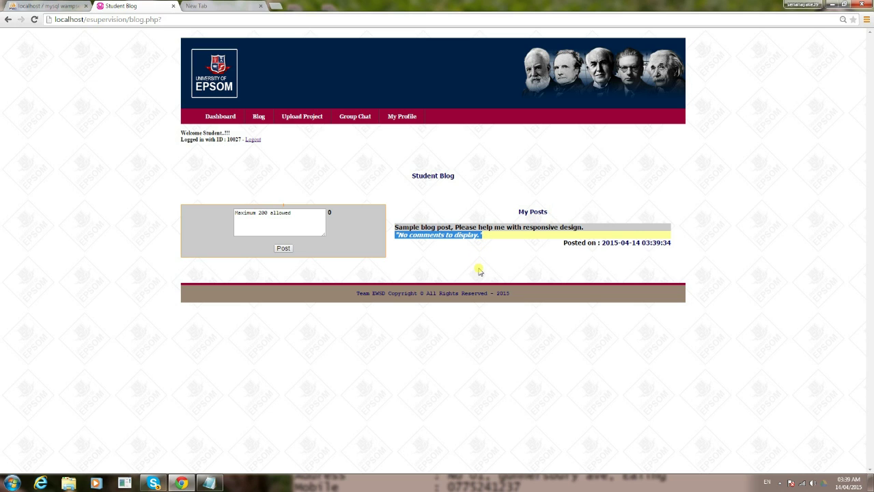
pyautogui.click(479, 271)
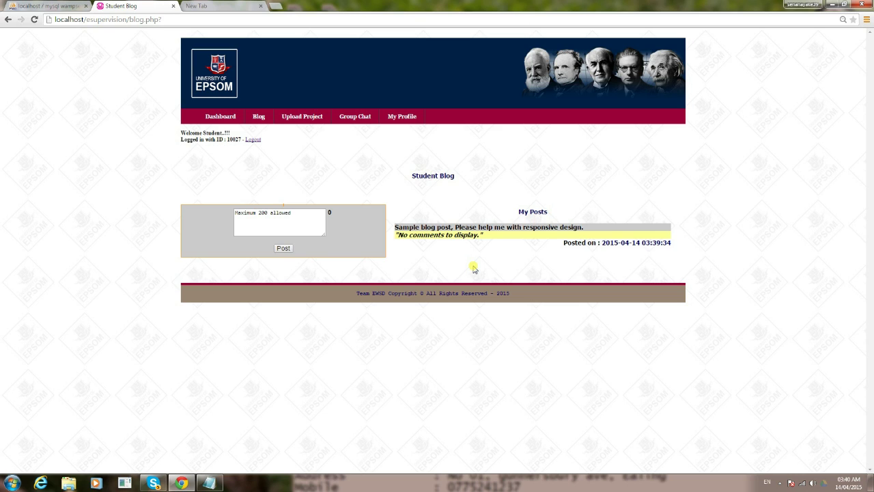
pyautogui.moveTo(491, 238); pyautogui.dragTo(394, 234)
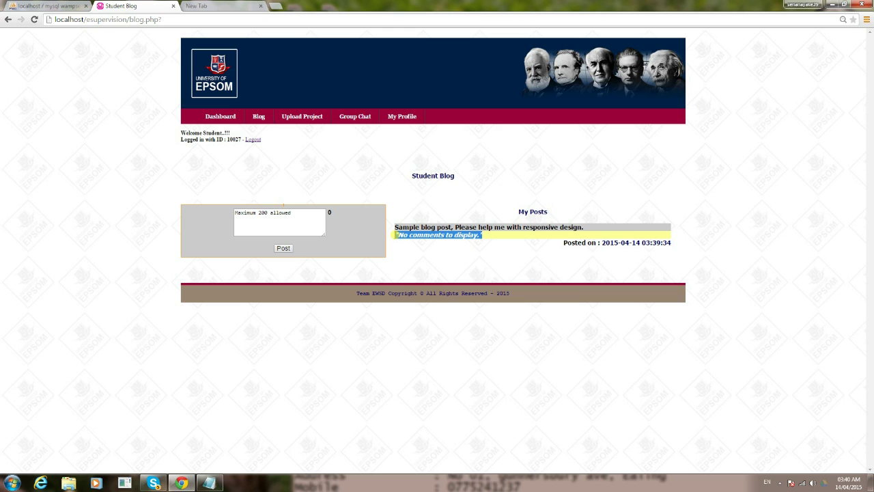
pyautogui.click(325, 170)
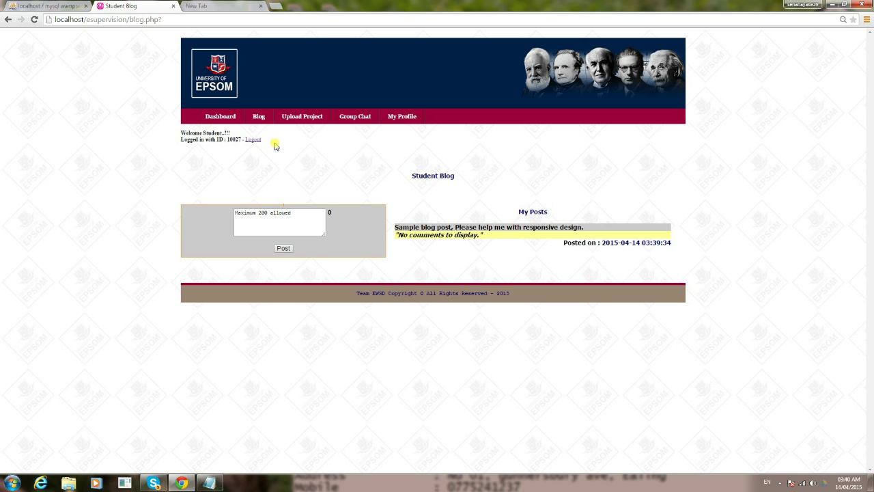
# Choose 'DMA handout - 01-02-2015' as the final project file and start the upload
pyautogui.click(301, 119)
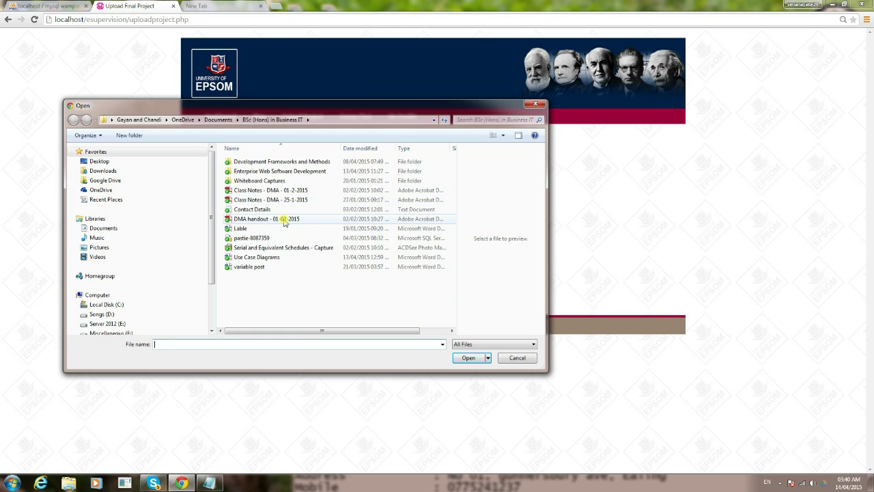
pyautogui.click(284, 220)
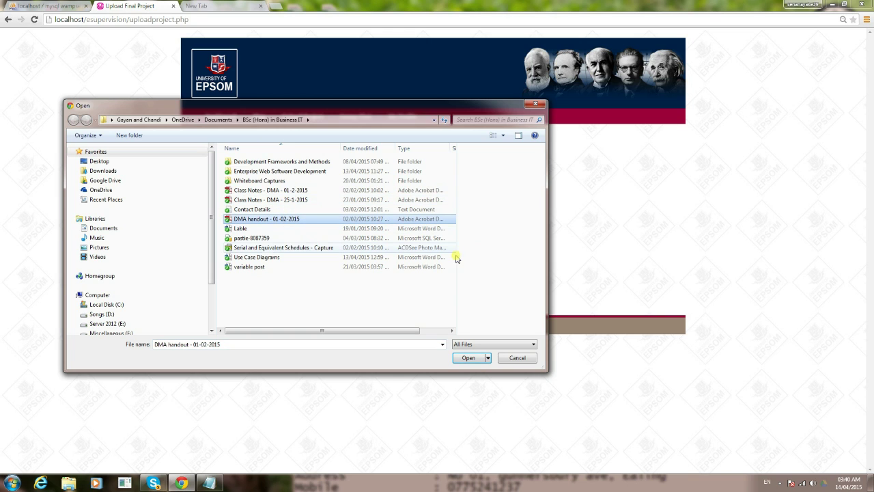
pyautogui.click(469, 358)
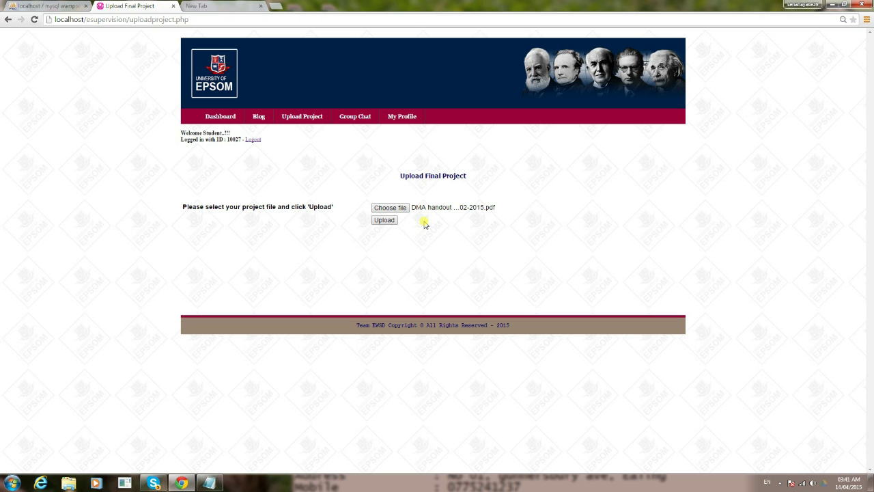
pyautogui.click(393, 219)
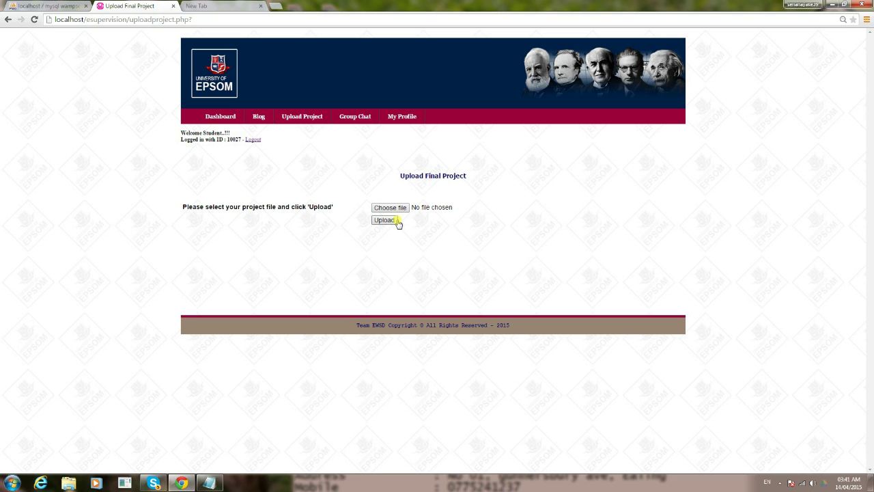
# Open the Student Chat page via the Group Chat link
pyautogui.click(362, 121)
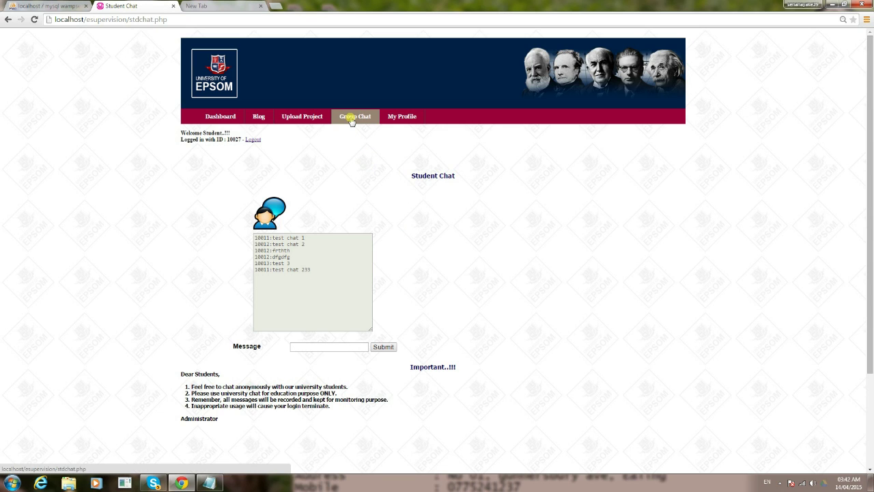
# Log out as the student and make a first staff sign-in attempt with the supervisor's ID
pyautogui.click(253, 140)
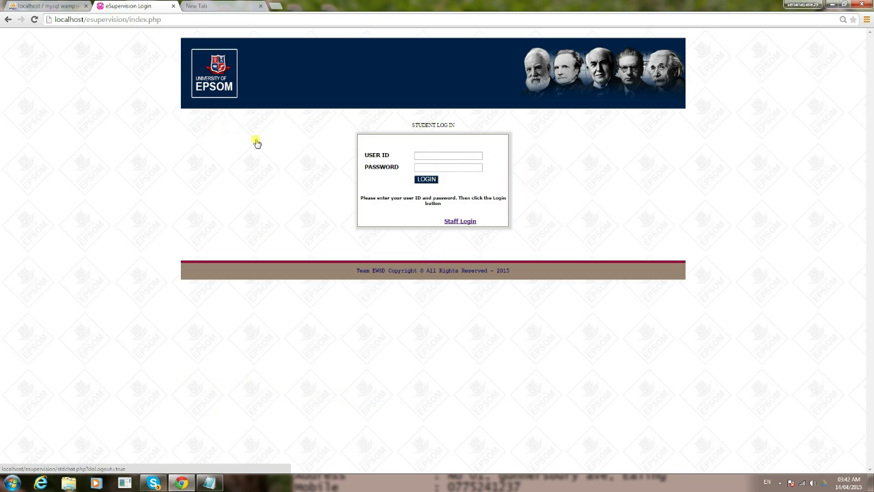
pyautogui.click(452, 222)
pyautogui.click(428, 155)
pyautogui.write('2')
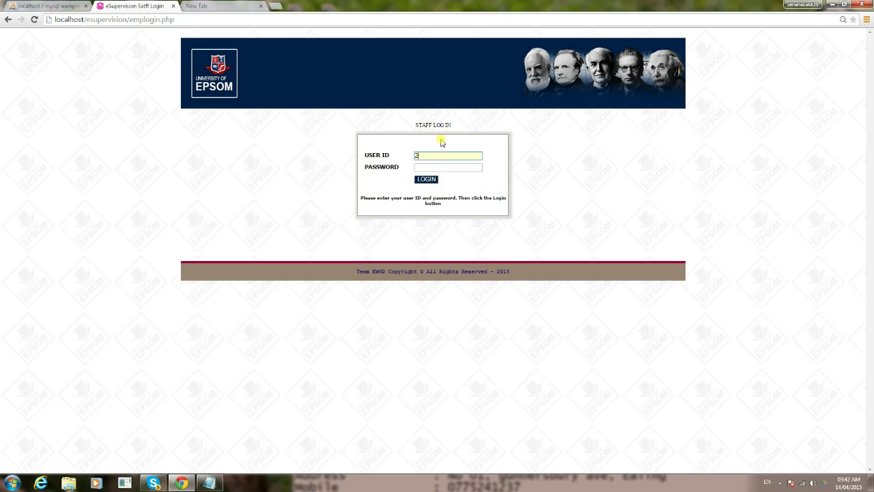
pyautogui.write('00025')
pyautogui.click(68, 6)
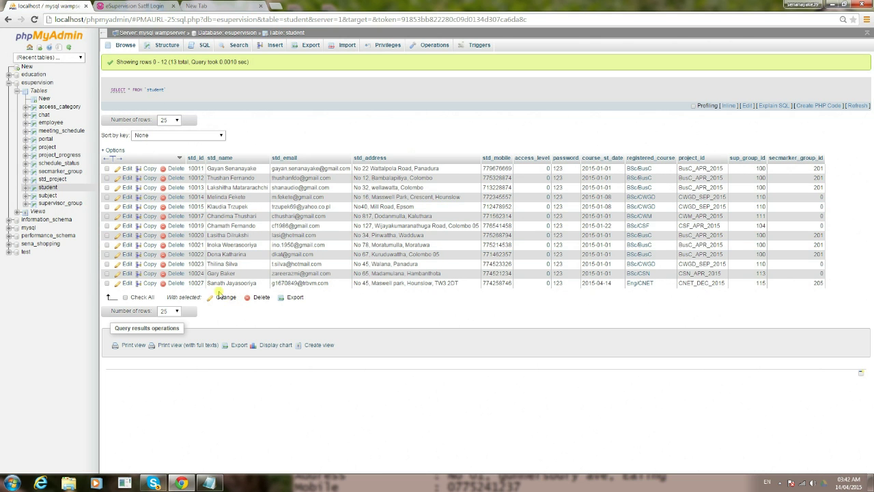
pyautogui.click(136, 7)
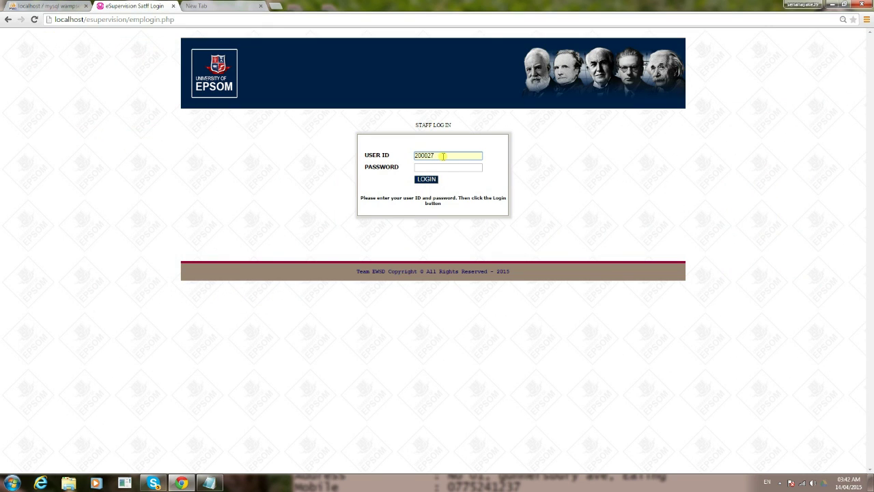
pyautogui.click(440, 166)
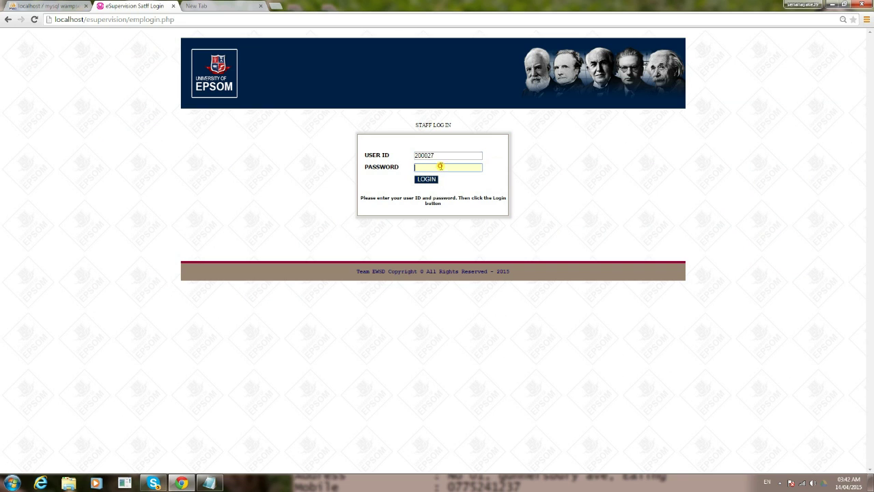
pyautogui.press('Return')
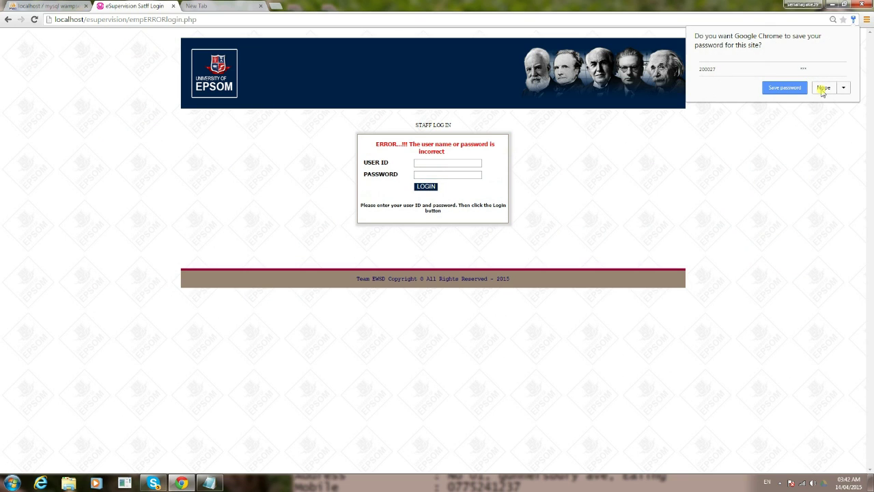
pyautogui.click(823, 88)
# Check the supervisor's ID in the phpMyAdmin employee table, then sign in with ID and password
pyautogui.click(44, 6)
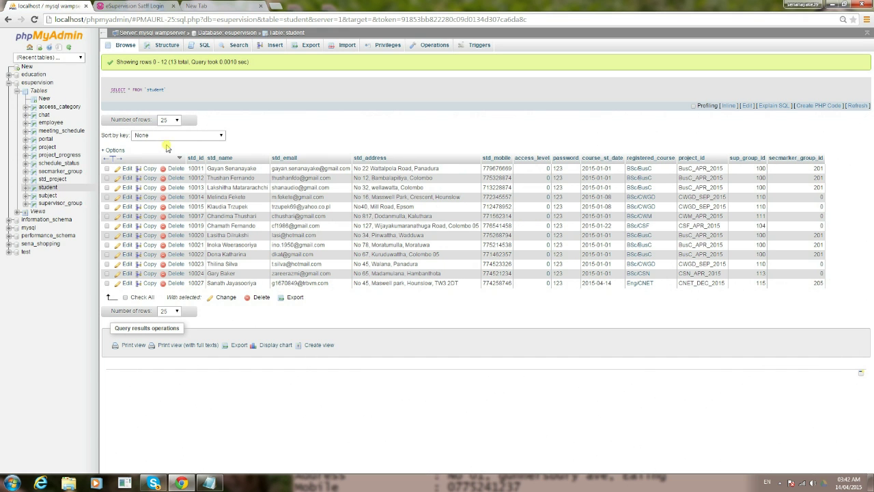
pyautogui.click(47, 122)
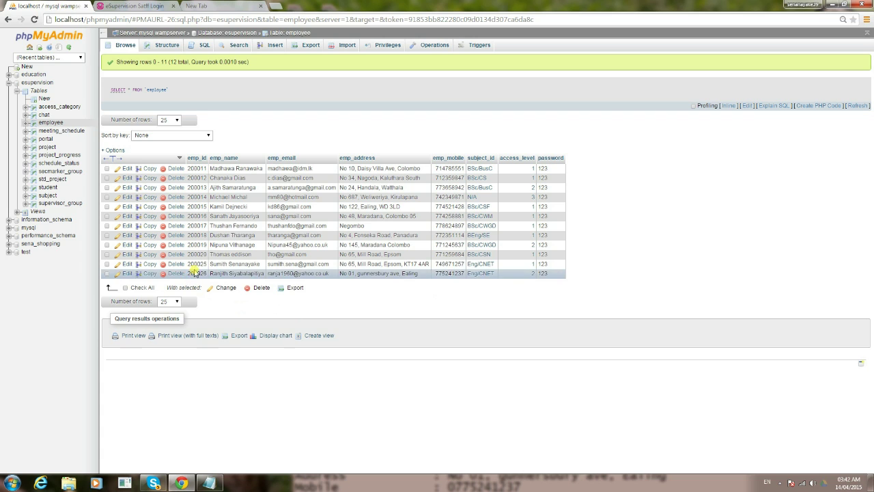
pyautogui.click(146, 10)
pyautogui.click(442, 161)
pyautogui.write('200025')
pyautogui.press('Tab')
pyautogui.write('123')
pyautogui.press('Return')
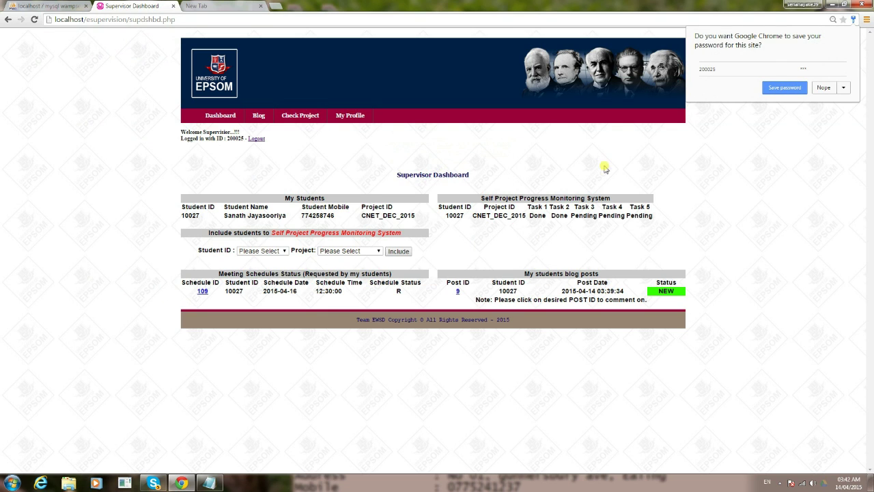
# Dismiss the save-password prompt, review the dashboard tables, and open blog post 9
pyautogui.click(824, 87)
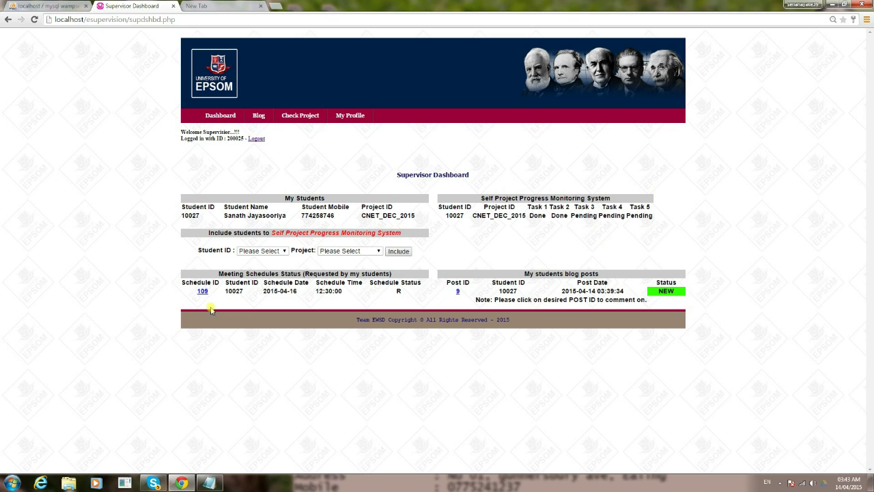
pyautogui.moveTo(185, 292); pyautogui.dragTo(560, 301)
pyautogui.click(743, 311)
pyautogui.moveTo(529, 216); pyautogui.dragTo(560, 237)
pyautogui.click(560, 237)
pyautogui.click(458, 292)
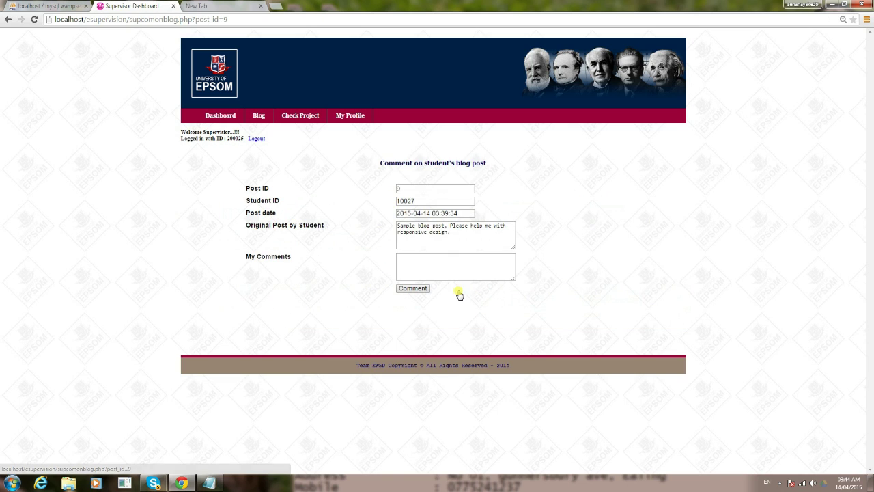
# Type the reply 'I'm happy to help you. Please send me a meeting request.' in the comment box
pyautogui.click(423, 267)
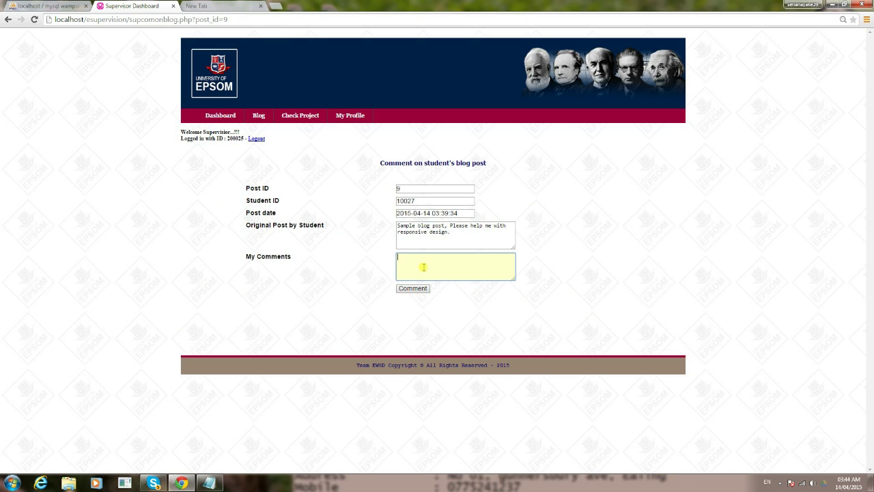
pyautogui.write("I'm he")
pyautogui.write('ppy to help you. Please send me')
pyautogui.write('a meeting request.')
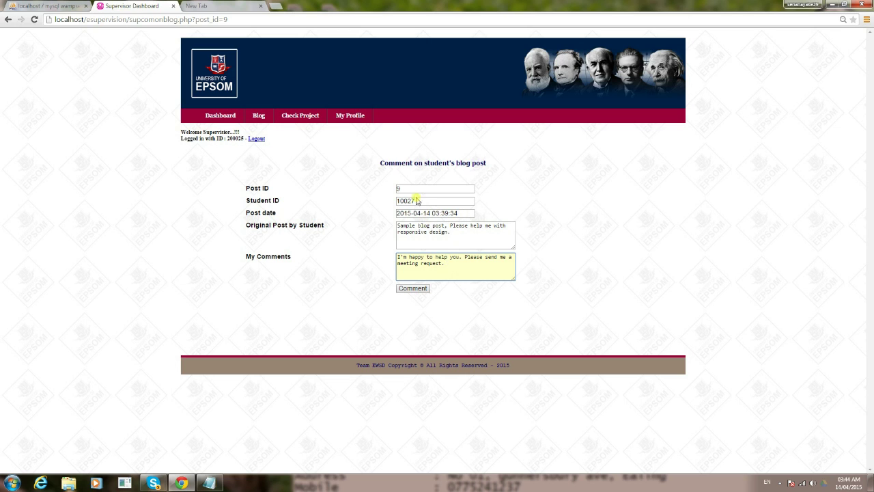
# Submit the comment on blog post 9
pyautogui.click(414, 290)
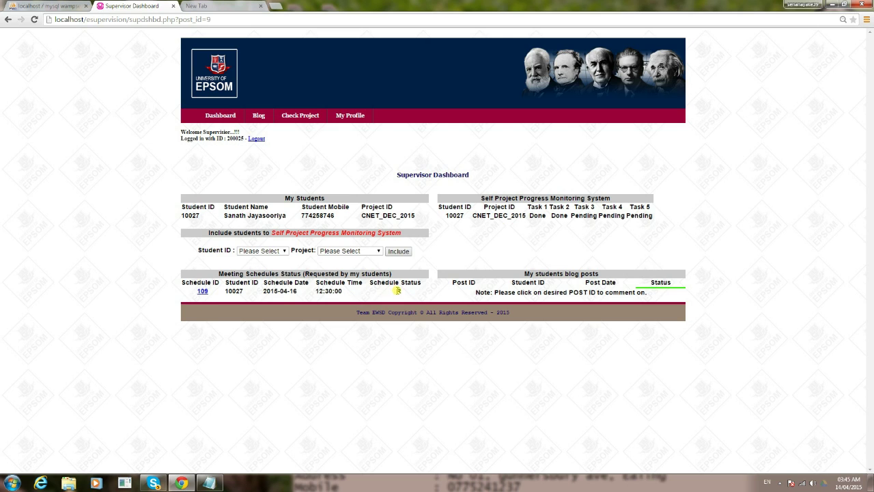
# Review meeting 109's R status and 16 April 12:30 slot, then open schedule 109
pyautogui.doubleClick(396, 291)
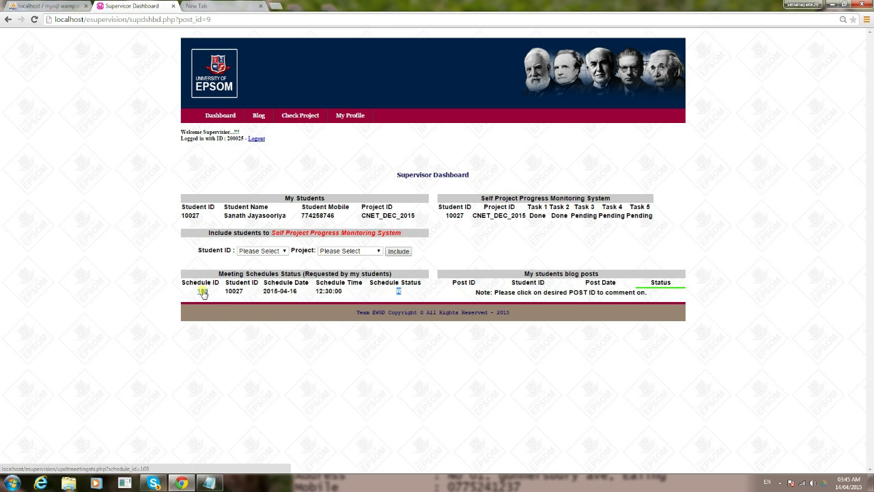
pyautogui.click(398, 292)
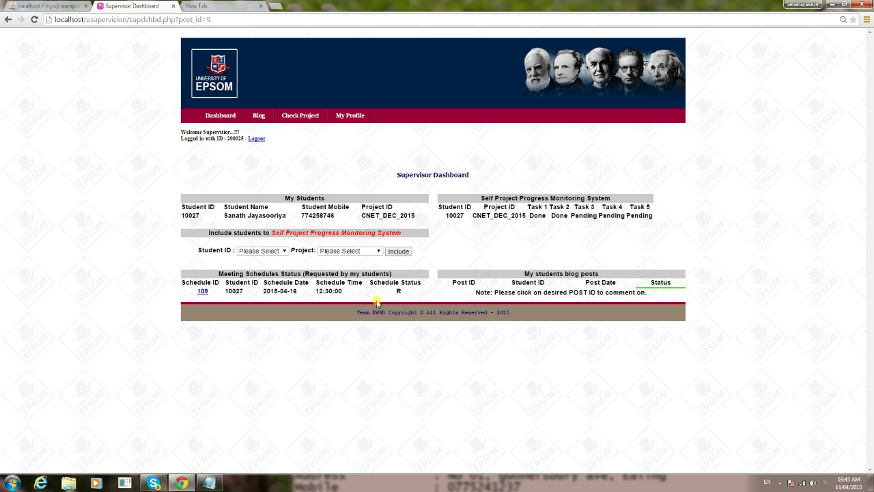
pyautogui.moveTo(264, 290); pyautogui.dragTo(341, 292)
pyautogui.click(298, 295)
pyautogui.click(316, 291)
pyautogui.click(290, 292)
pyautogui.click(203, 292)
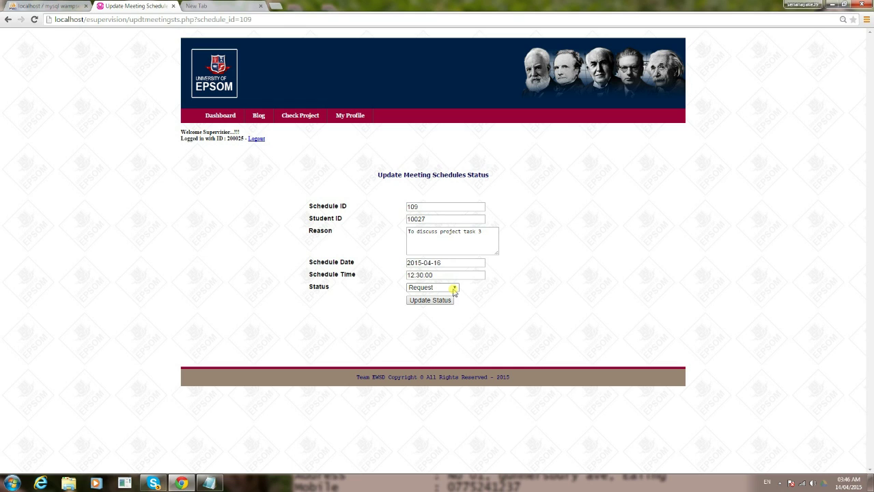
# Set meeting 109's status to Approved and save the update
pyautogui.click(454, 290)
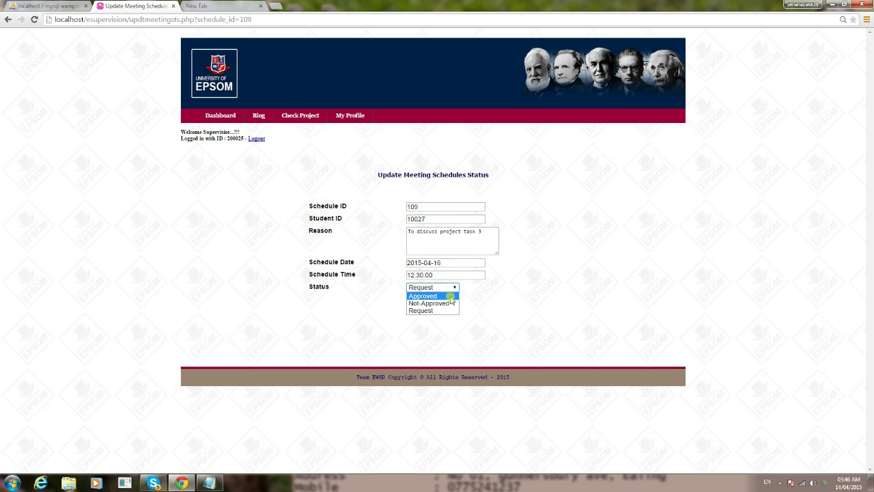
pyautogui.click(451, 300)
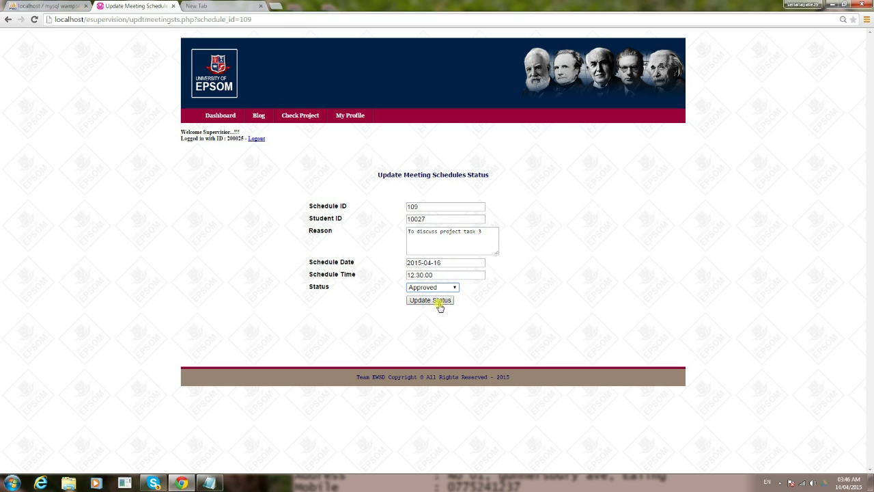
pyautogui.click(439, 302)
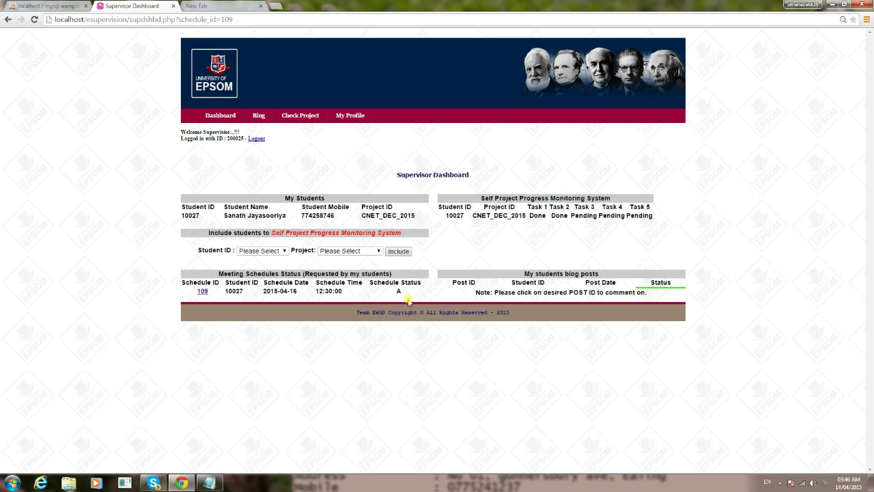
# Highlight meeting 109's new A status and its 2015-04-16 date on the Supervisor Dashboard
pyautogui.doubleClick(399, 292)
pyautogui.moveTo(263, 291); pyautogui.dragTo(345, 291)
pyautogui.click(350, 328)
# View the still-empty Check Project list, then open the supervisor's My Profile page
pyautogui.click(300, 115)
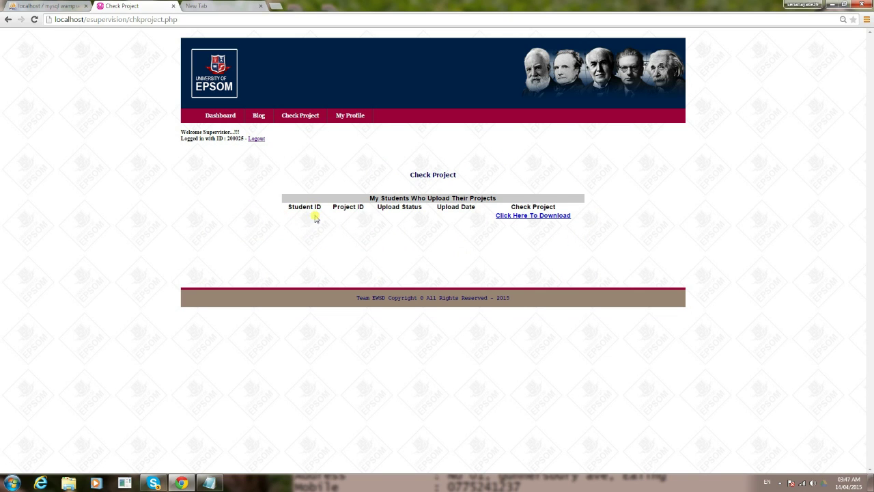
pyautogui.click(339, 116)
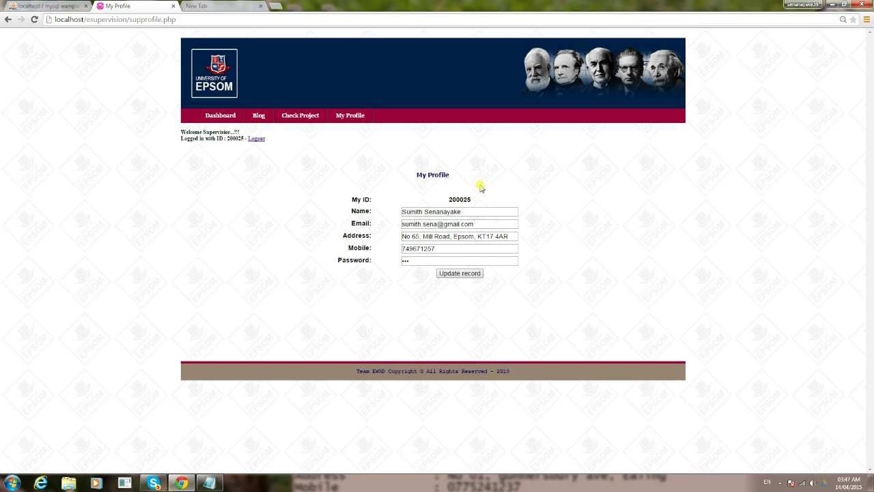
pyautogui.click(431, 262)
pyautogui.moveTo(429, 261); pyautogui.dragTo(404, 259)
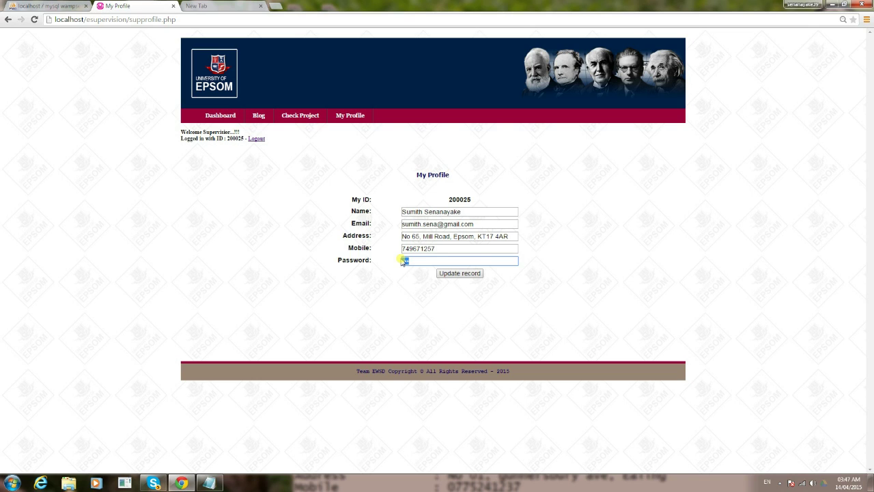
pyautogui.moveTo(403, 261); pyautogui.dragTo(417, 261)
# Log the supervisor out and list the esupervision student table's 13 records in phpMyAdmin
pyautogui.click(256, 139)
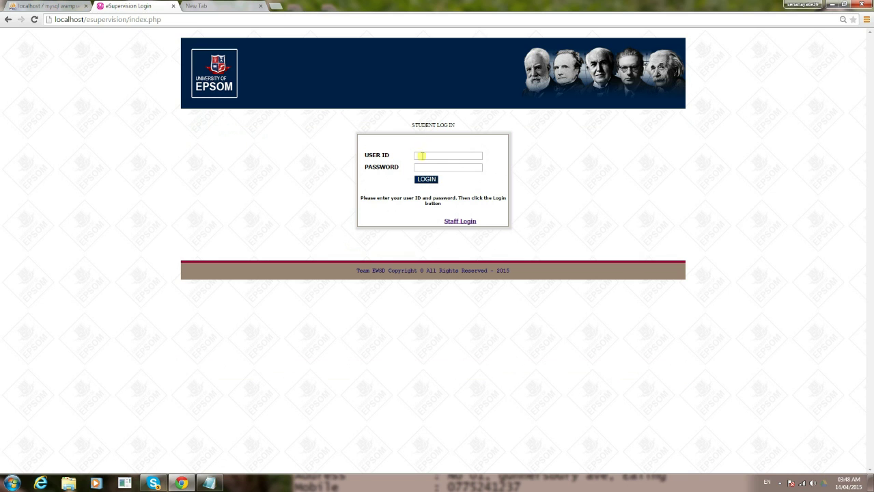
pyautogui.click(441, 156)
pyautogui.click(60, 5)
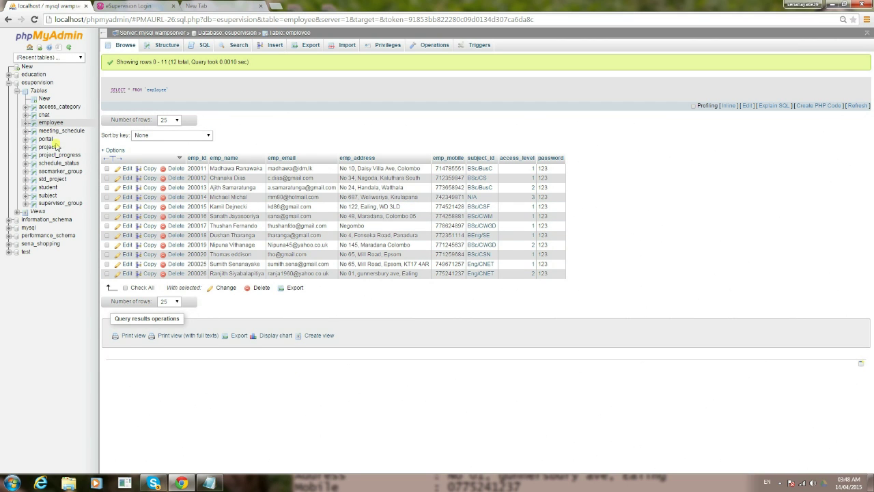
pyautogui.click(52, 187)
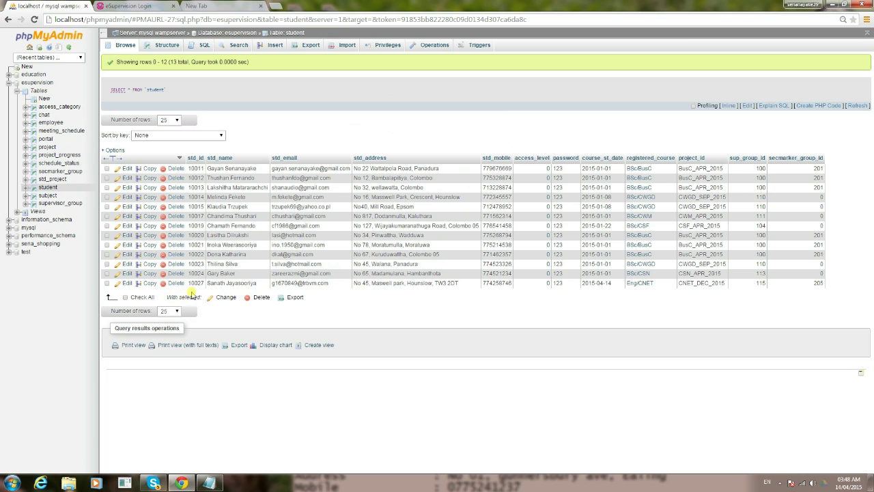
# Log in to eSupervision with the student's user ID
pyautogui.click(134, 6)
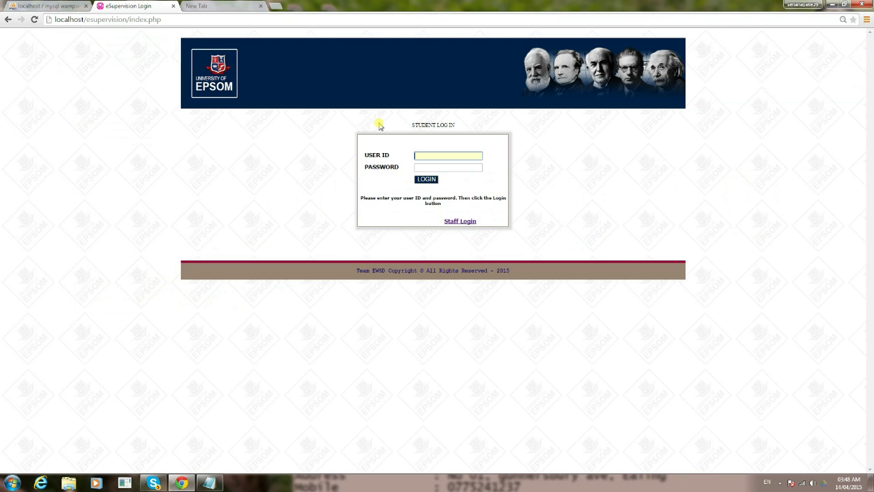
pyautogui.write('10027')
pyautogui.press('Tab')
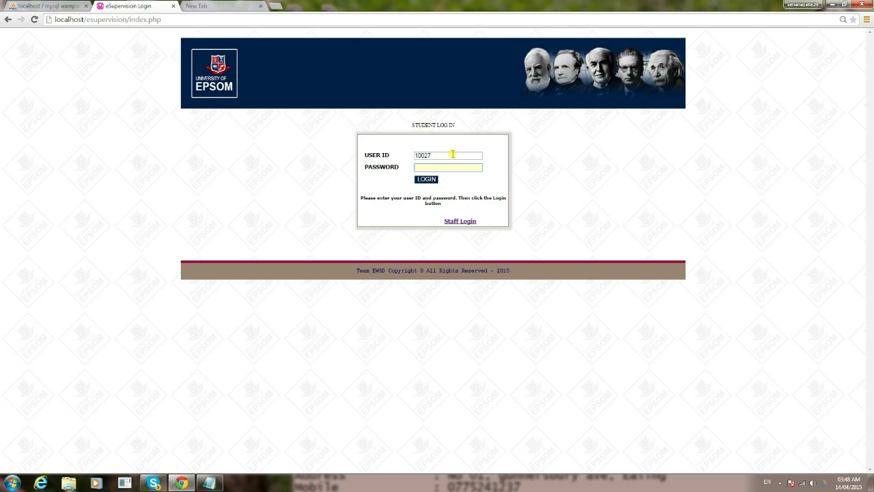
pyautogui.press('Return')
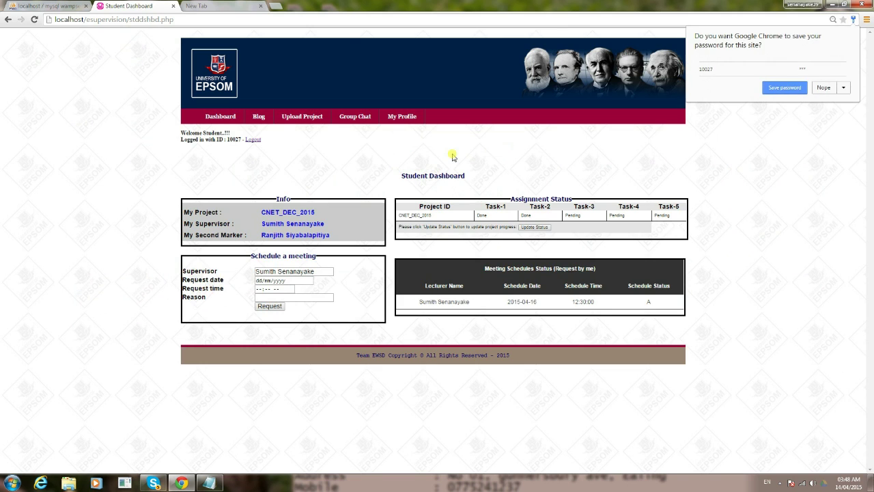
# Upload 'Class Notes - DMA - 01-2-2015' PDF as the final project and confirm 'Successfully uploaded'
pyautogui.click(301, 117)
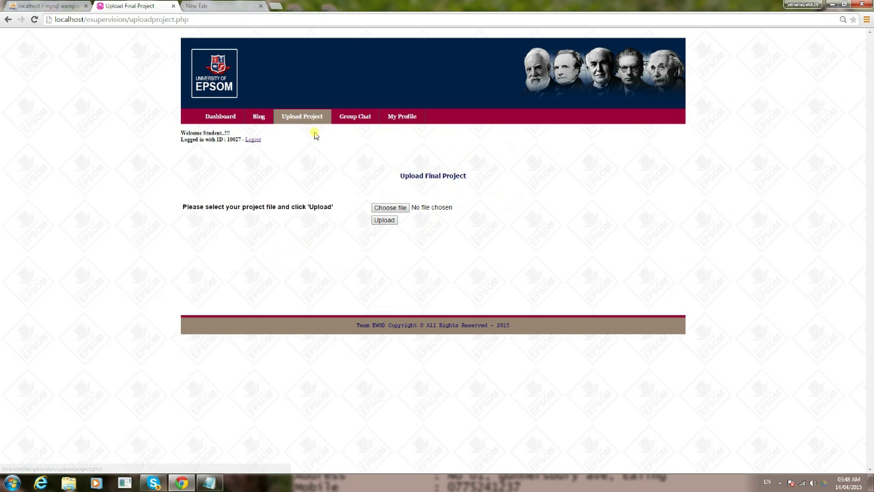
pyautogui.click(386, 207)
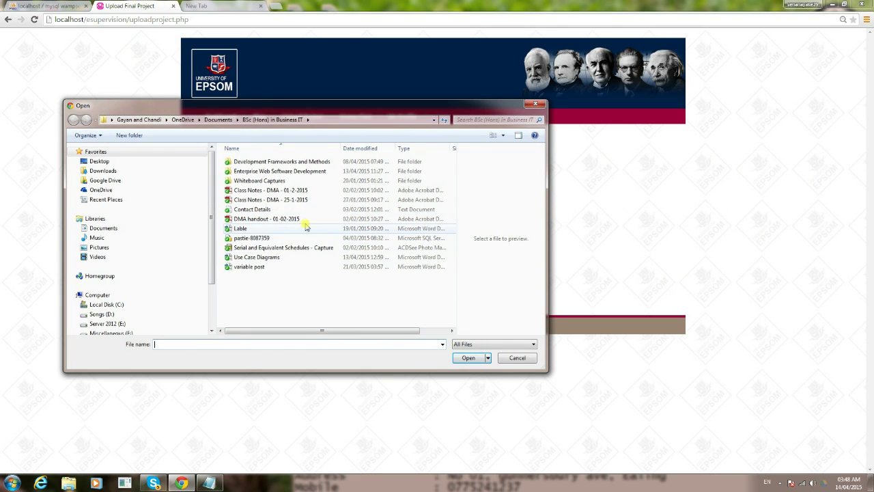
pyautogui.click(262, 191)
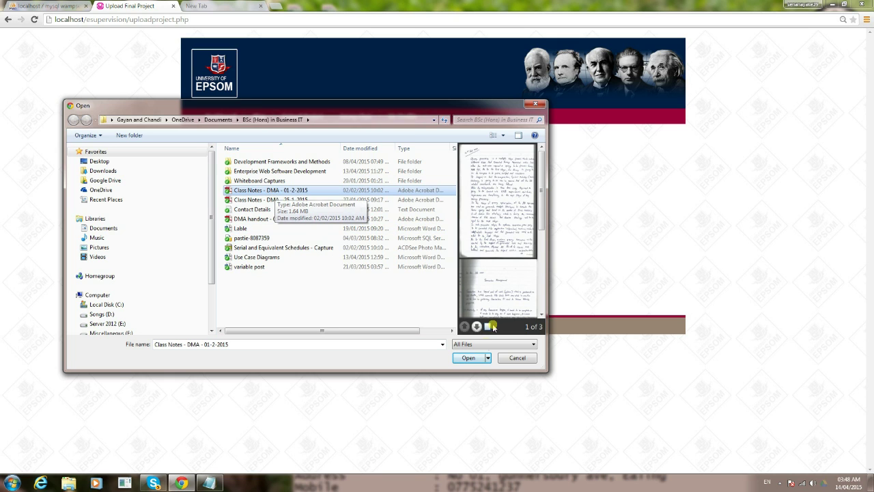
pyautogui.click(468, 357)
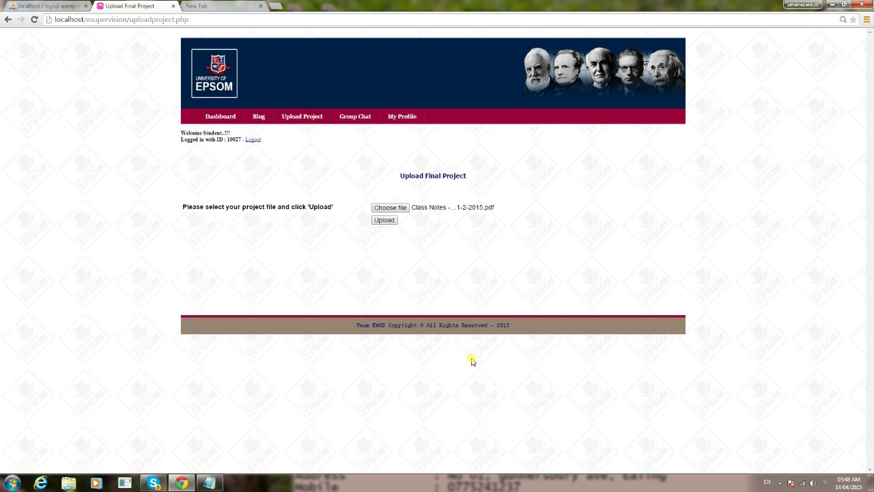
pyautogui.click(386, 221)
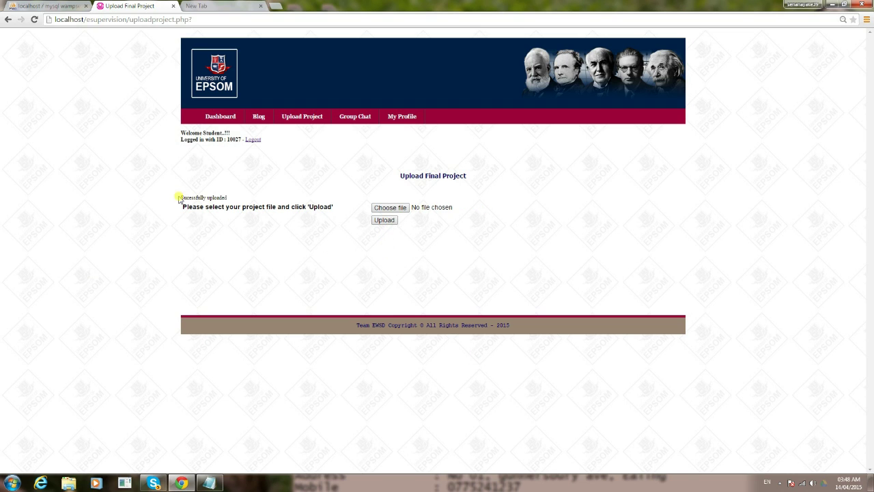
pyautogui.moveTo(178, 198); pyautogui.dragTo(245, 199)
pyautogui.click(244, 195)
pyautogui.moveTo(180, 198); pyautogui.dragTo(211, 196)
pyautogui.click(257, 188)
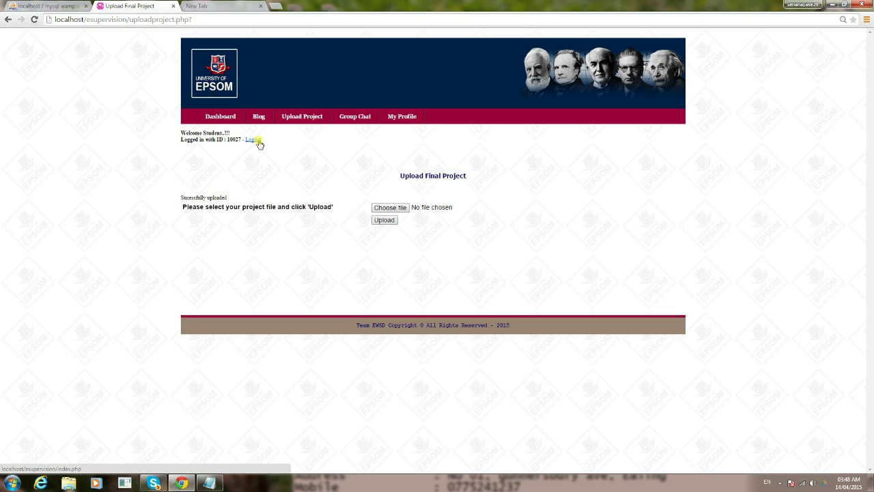
# Switch to the supervisor account via Staff Login, decline saving the password, and open Check Project
pyautogui.click(258, 141)
pyautogui.click(459, 221)
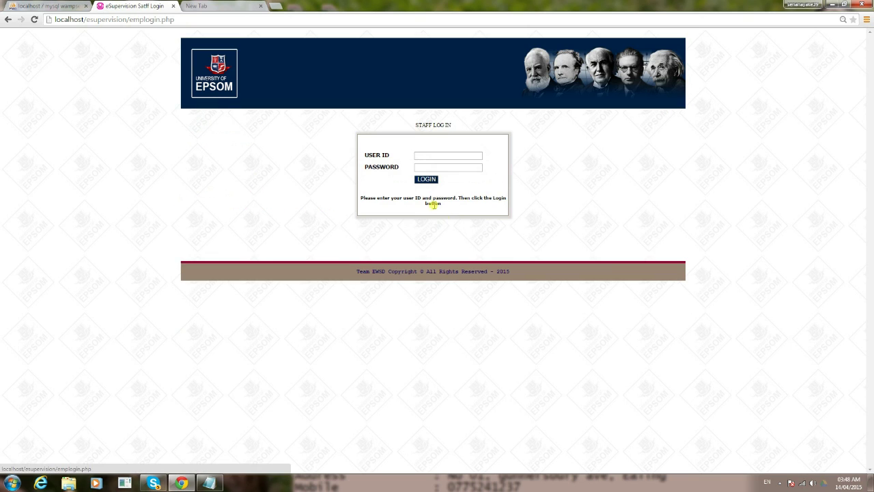
pyautogui.click(428, 155)
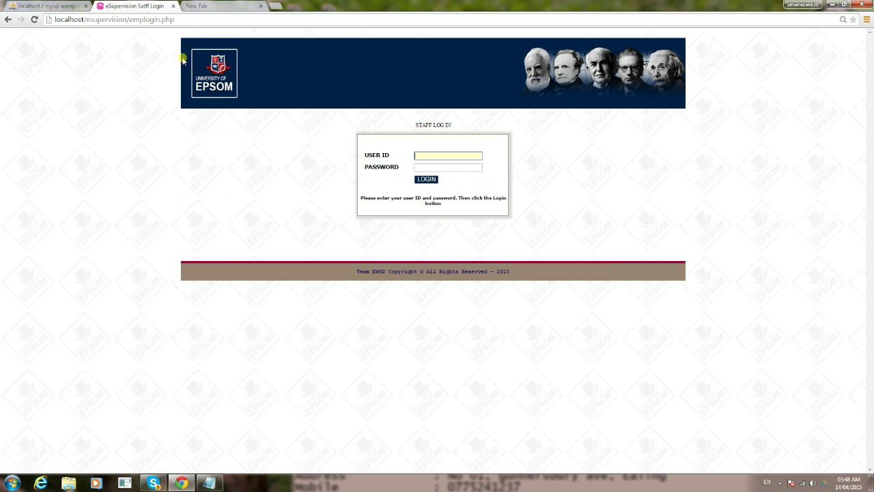
pyautogui.write('2000')
pyautogui.click(419, 166)
pyautogui.press('Return')
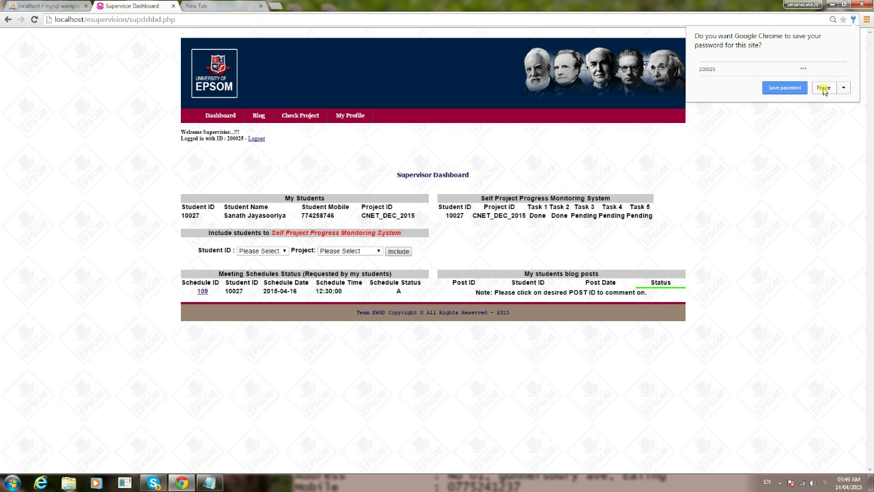
pyautogui.click(823, 88)
pyautogui.click(305, 118)
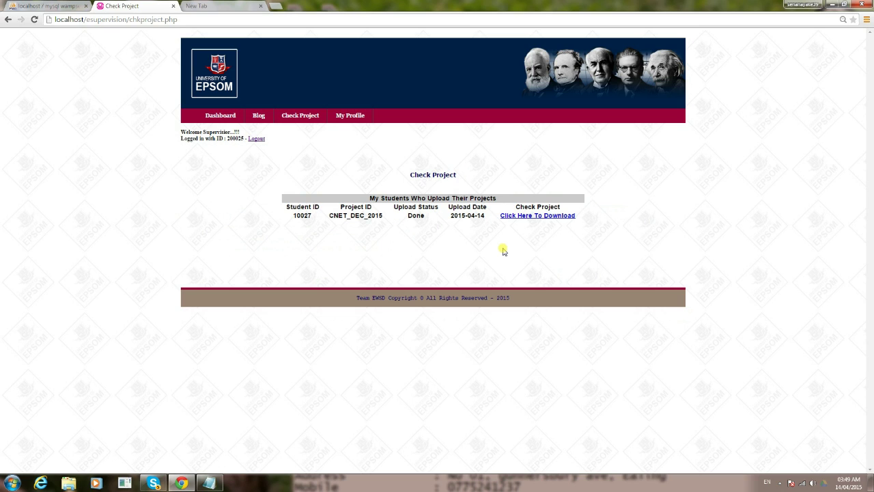
# Download the student's 2015-04-14 project upload through IDM and open the PDF
pyautogui.moveTo(451, 215); pyautogui.dragTo(490, 215)
pyautogui.moveTo(291, 215); pyautogui.dragTo(317, 227)
pyautogui.click(511, 250)
pyautogui.click(538, 217)
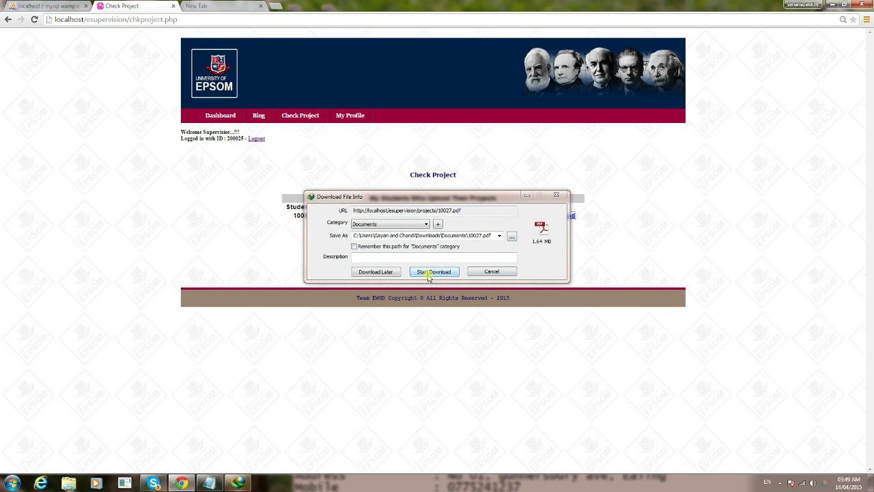
pyautogui.click(429, 273)
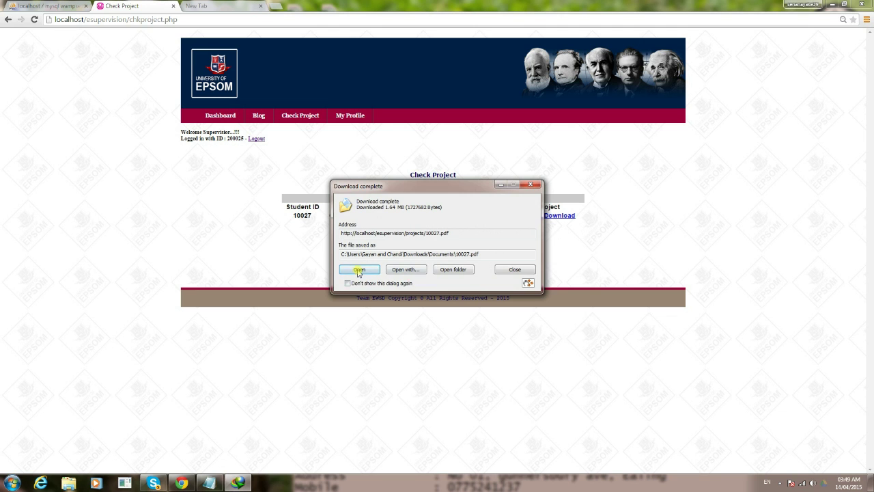
pyautogui.click(358, 270)
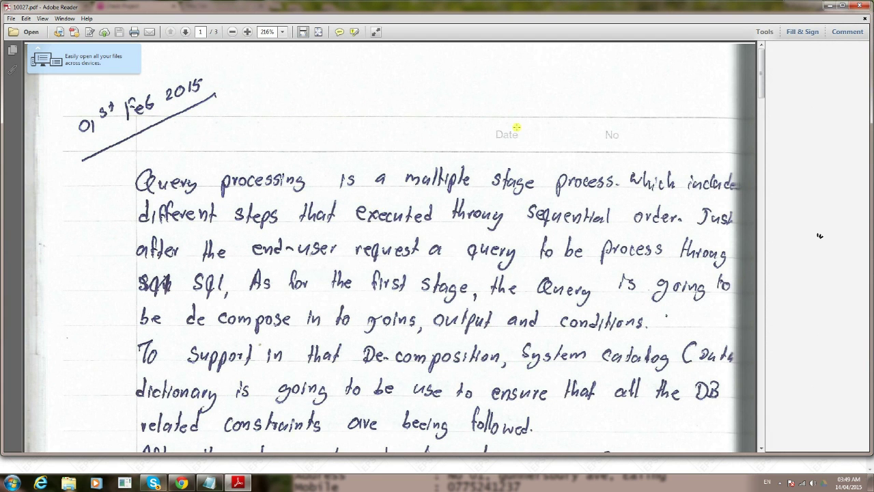
# Close the 10027.pdf handwritten notes in Adobe Reader
pyautogui.click(865, 8)
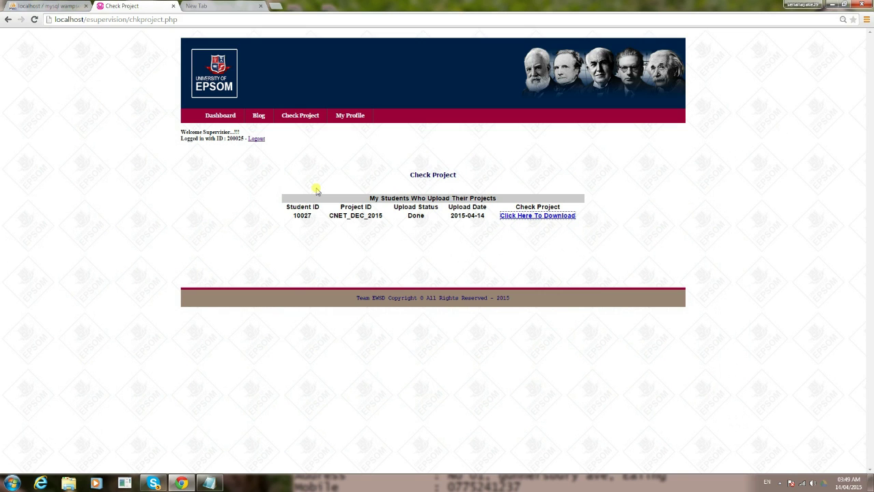
# Go back to the Supervisor Dashboard listing meeting 109 as A
pyautogui.click(222, 116)
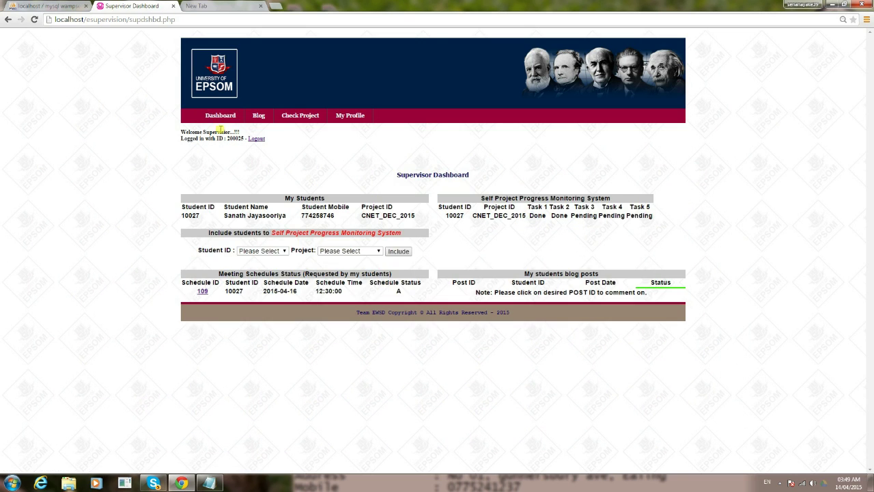